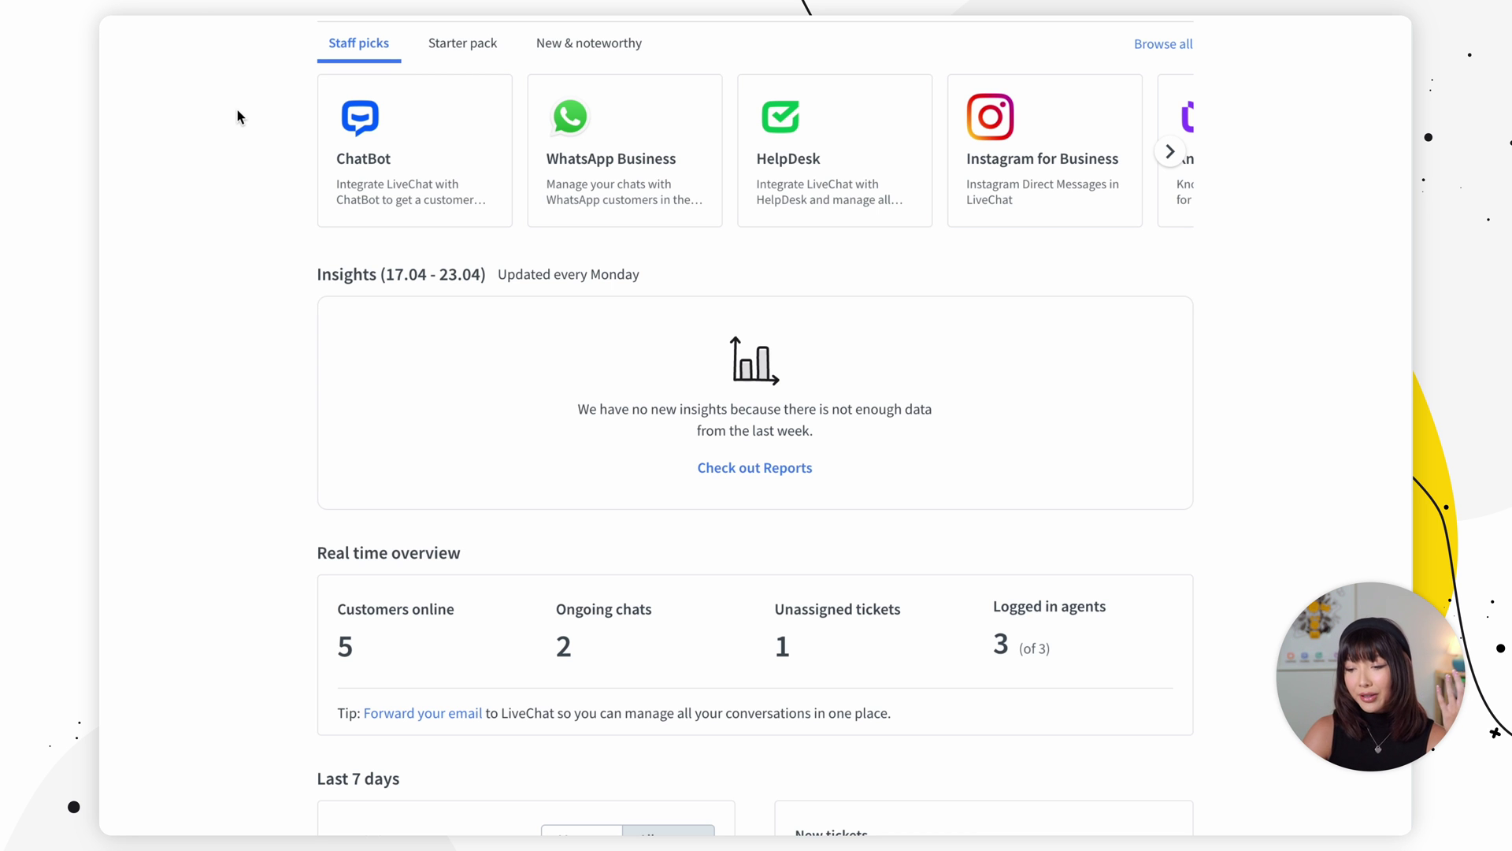
Step: Fill the pre-chat form with the customer's e-mail and details and start the chat
scroll(237, 107, down, 3)
scroll(237, 110, down, 1)
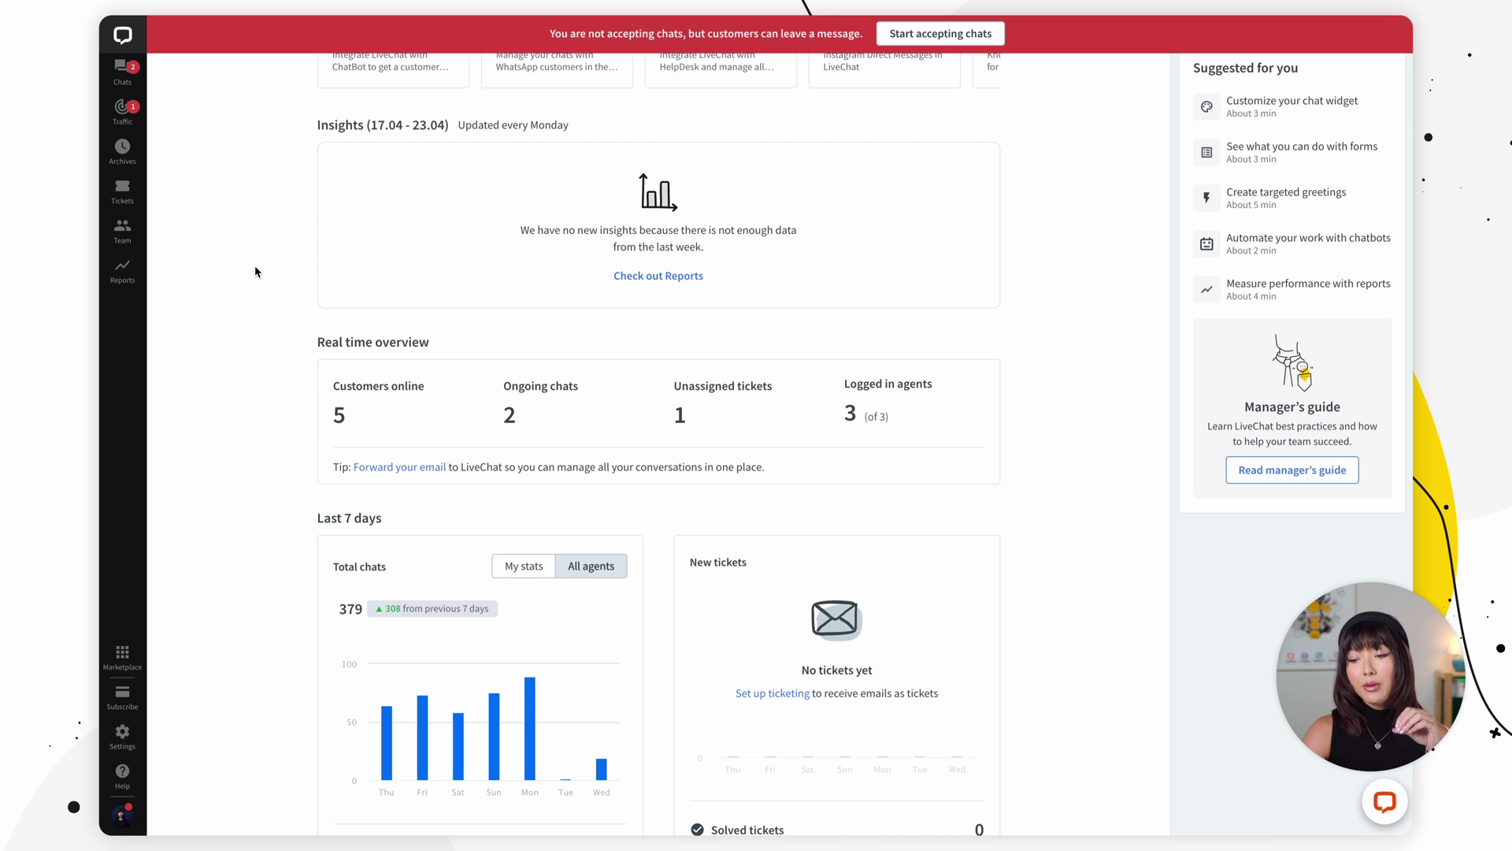
scroll(930, 189, up, 5)
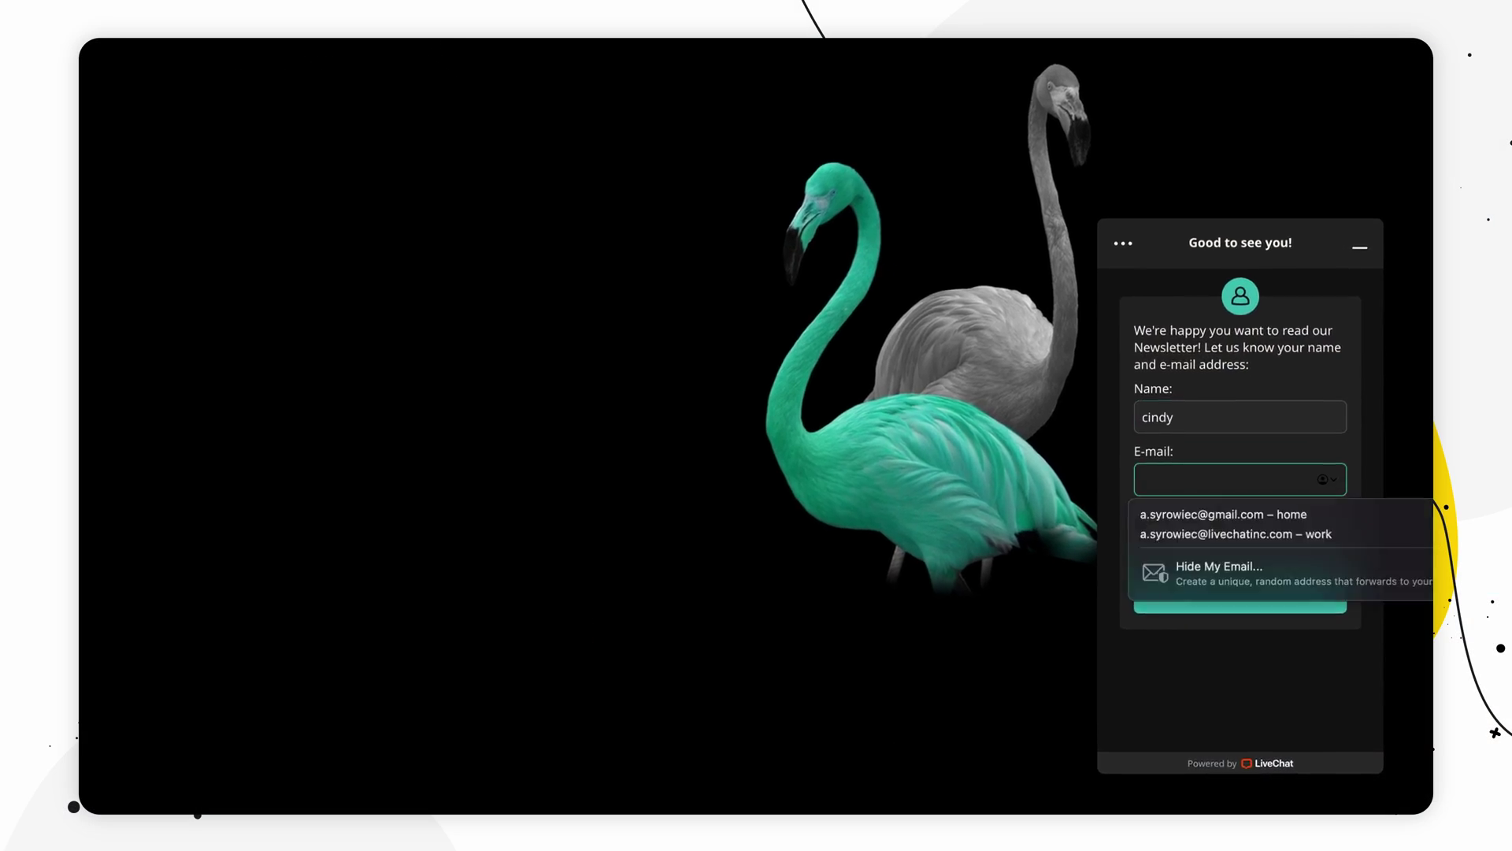
key(Tab)
text(123456)
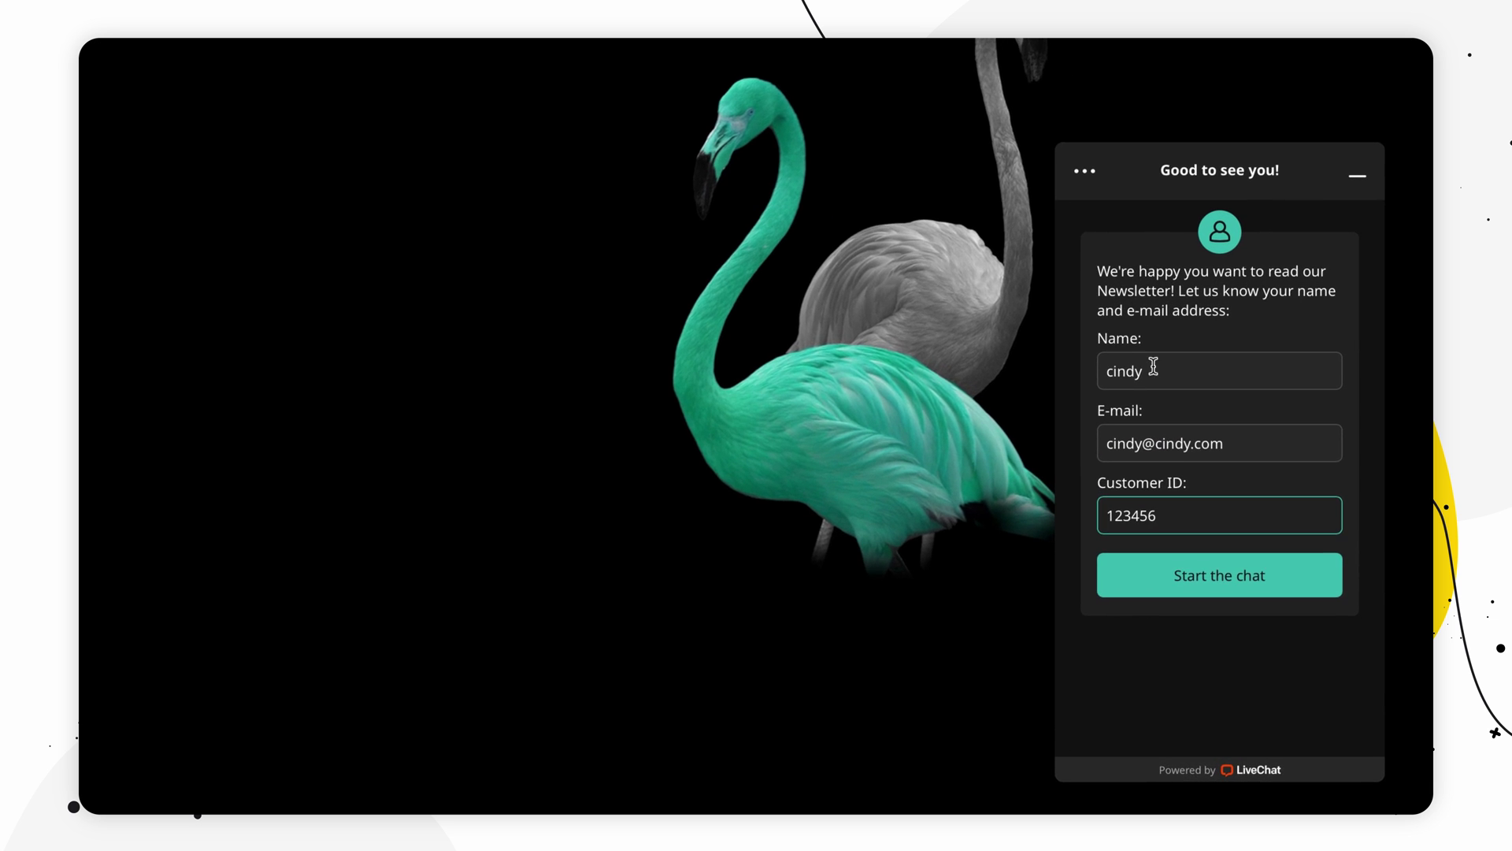
click(1213, 587)
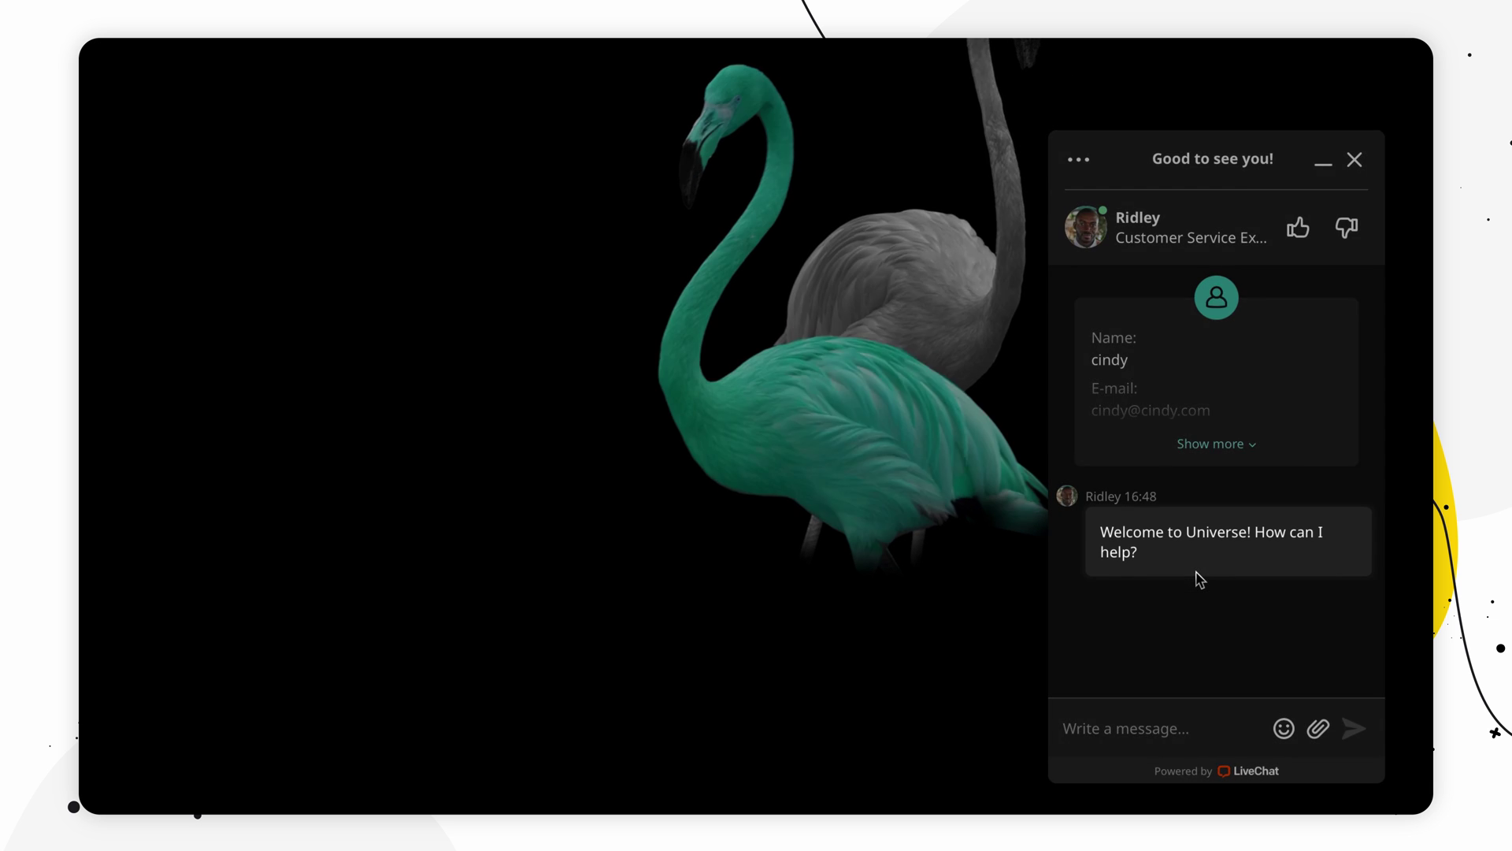
Step: Send the customer's 'Hello, I'd like to check my order status.' and the agent's 'Sure! What is your order ID?'
click(1160, 735)
text(Hello, )
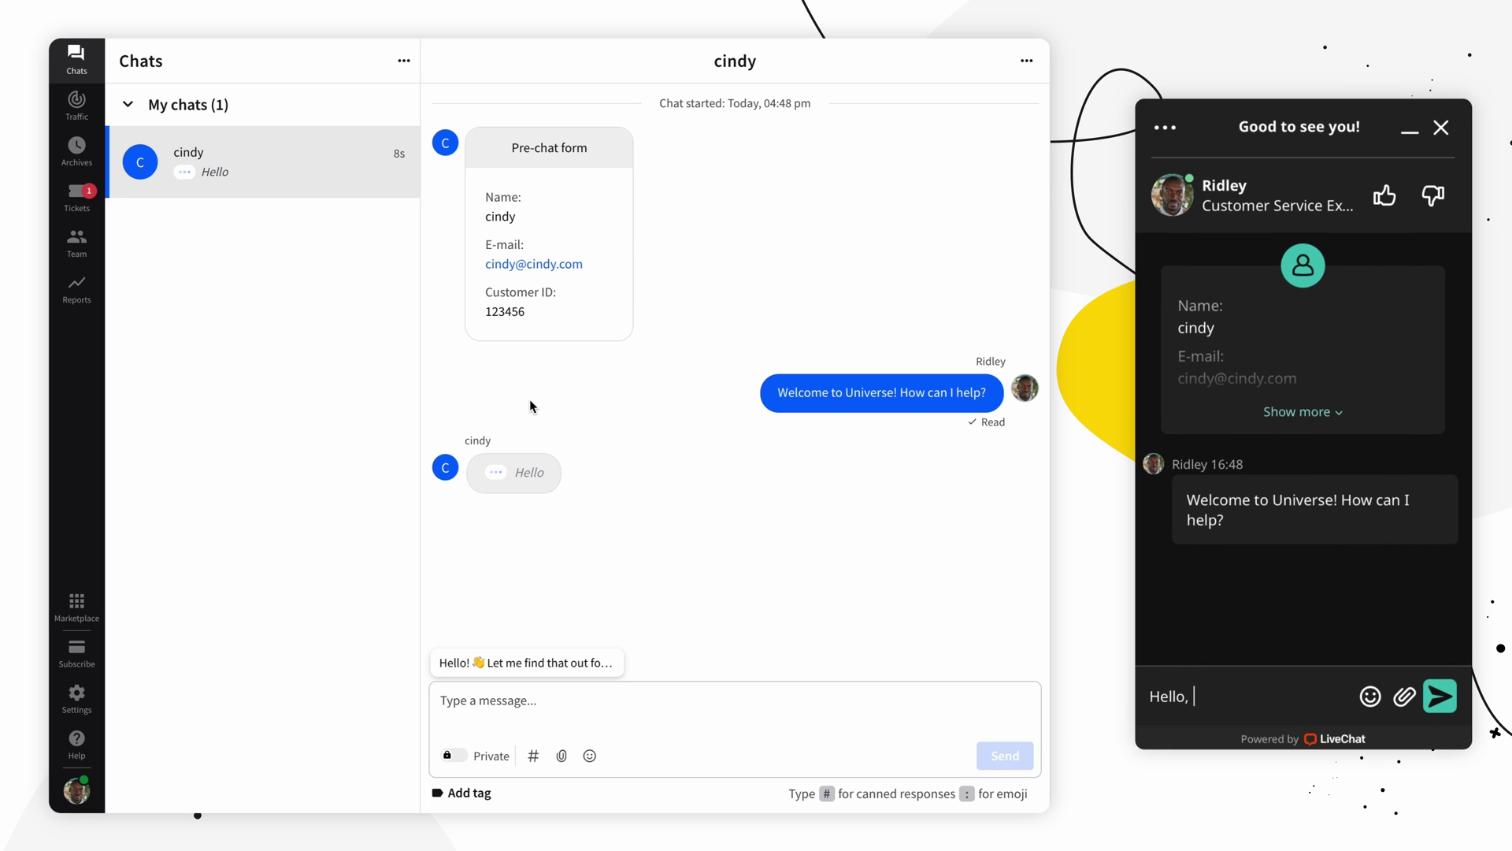
text(I'd like to c)
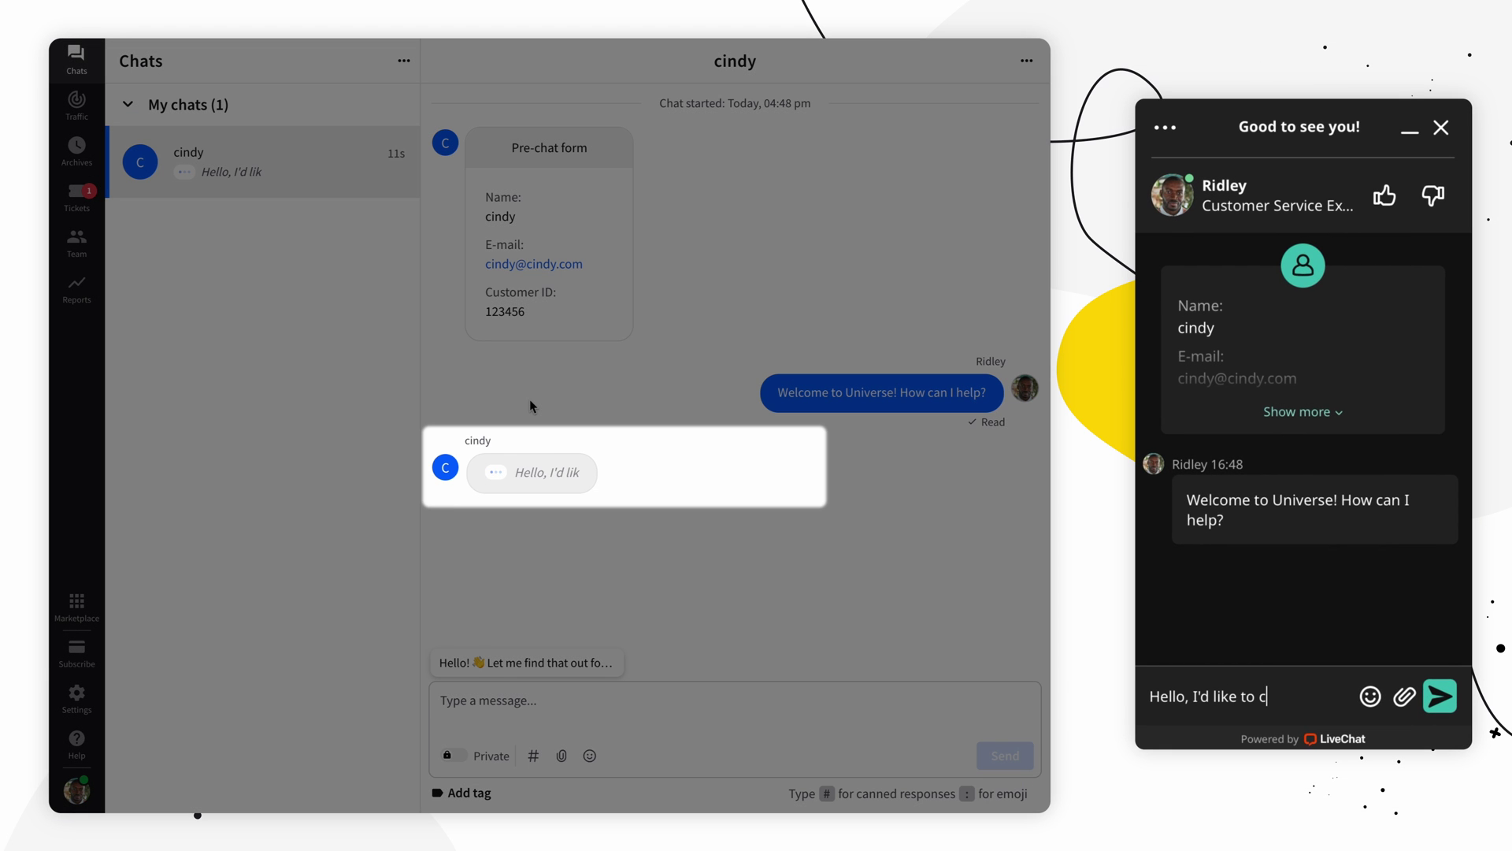
text(heck my order stat)
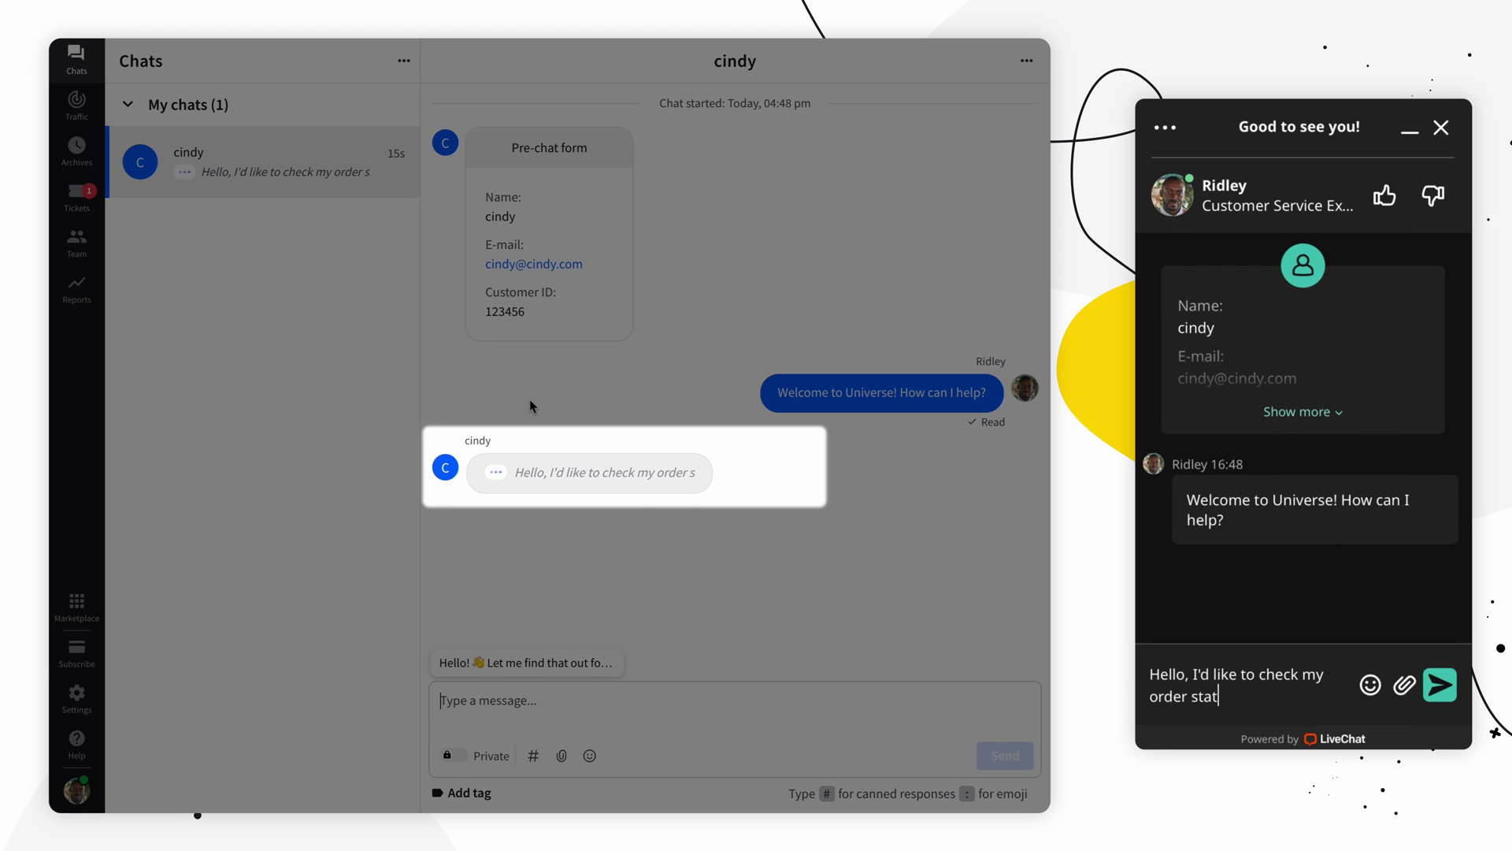
text(us.)
key(Return)
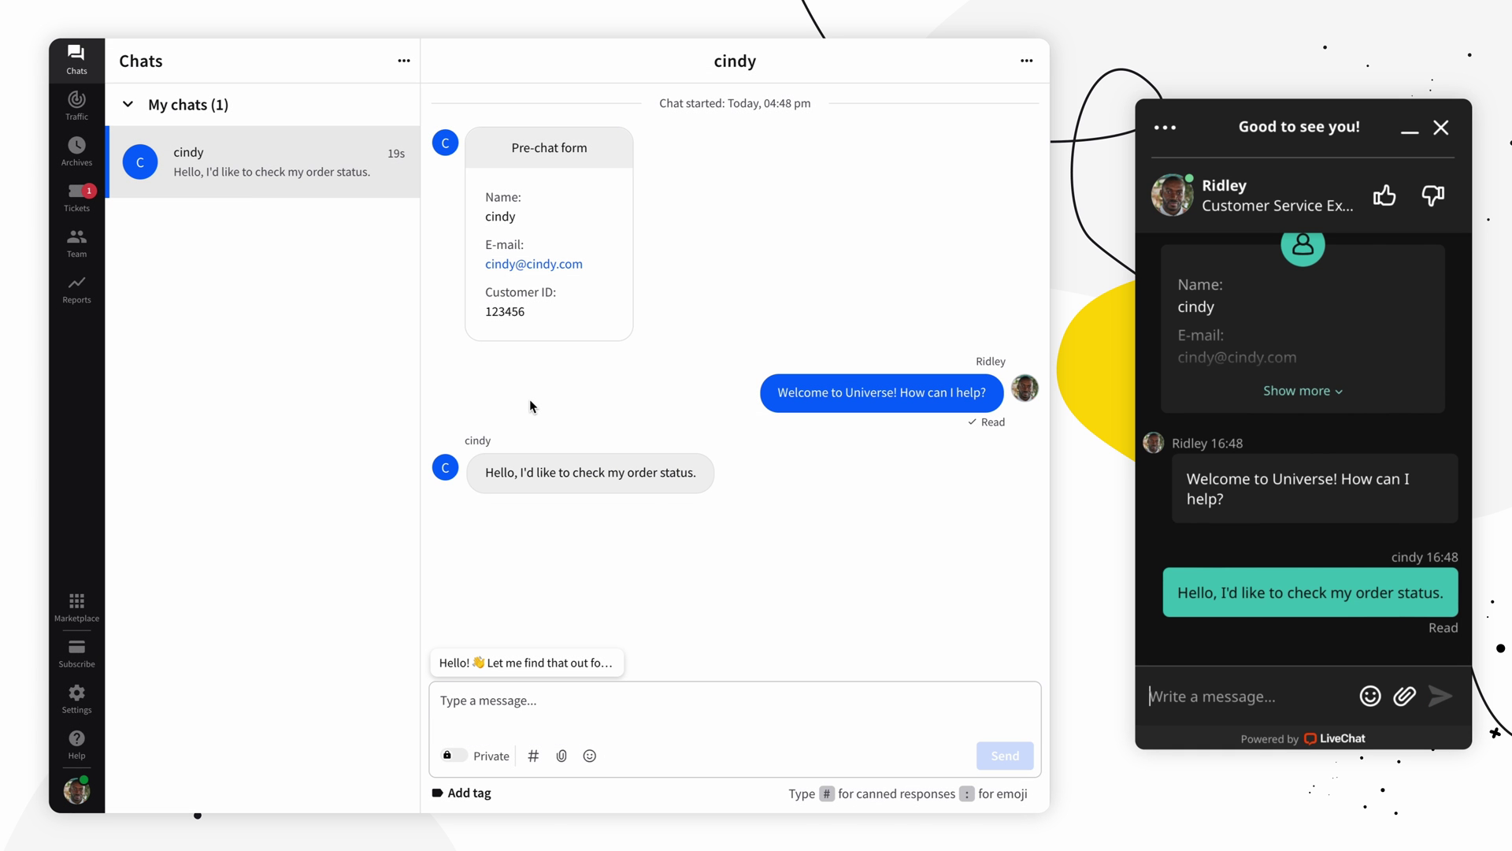
text(Sure! What is y)
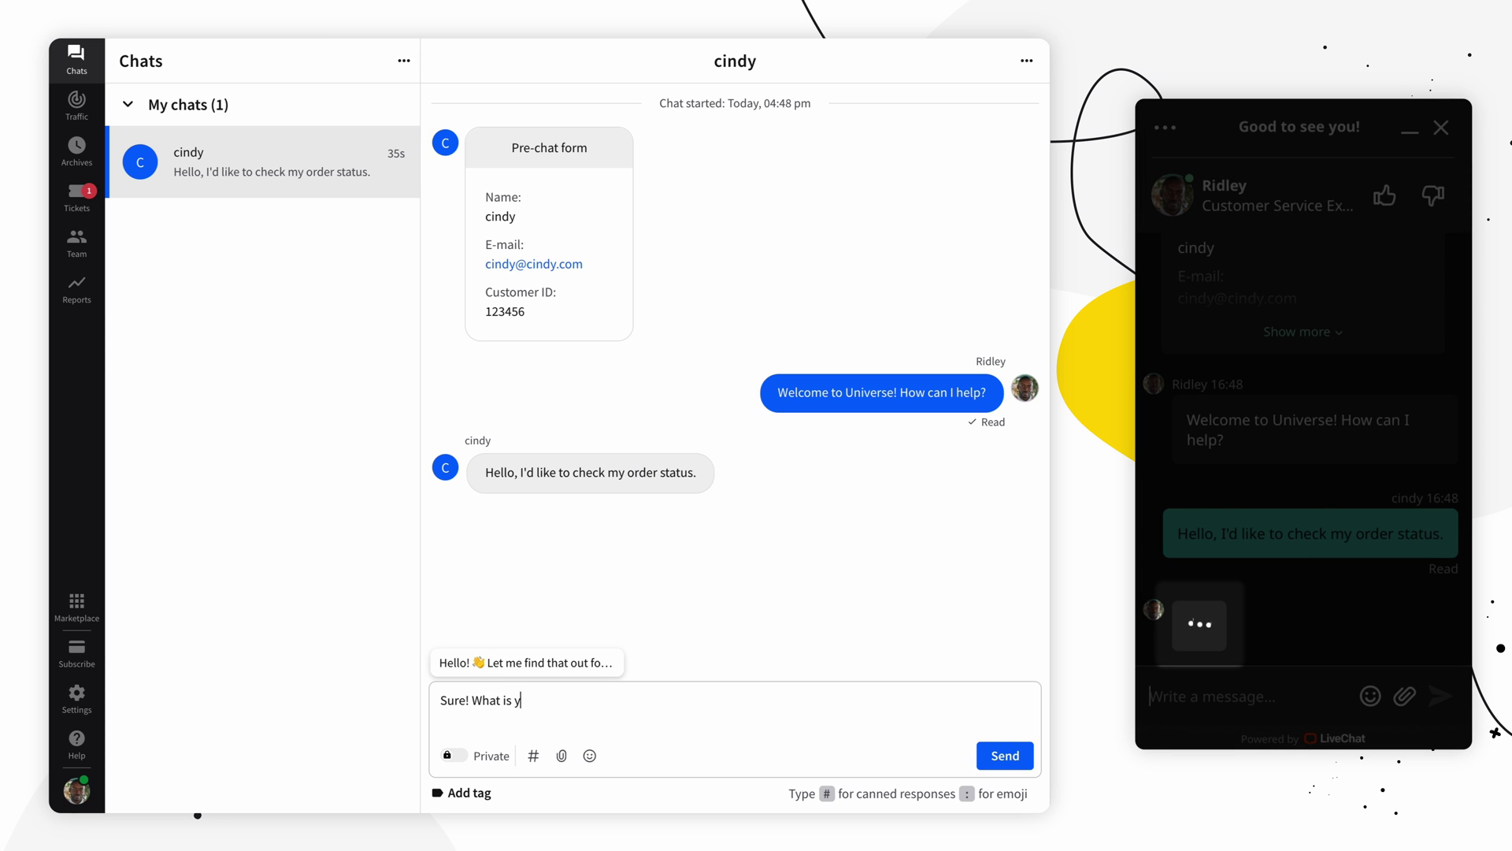
text(our order ID?)
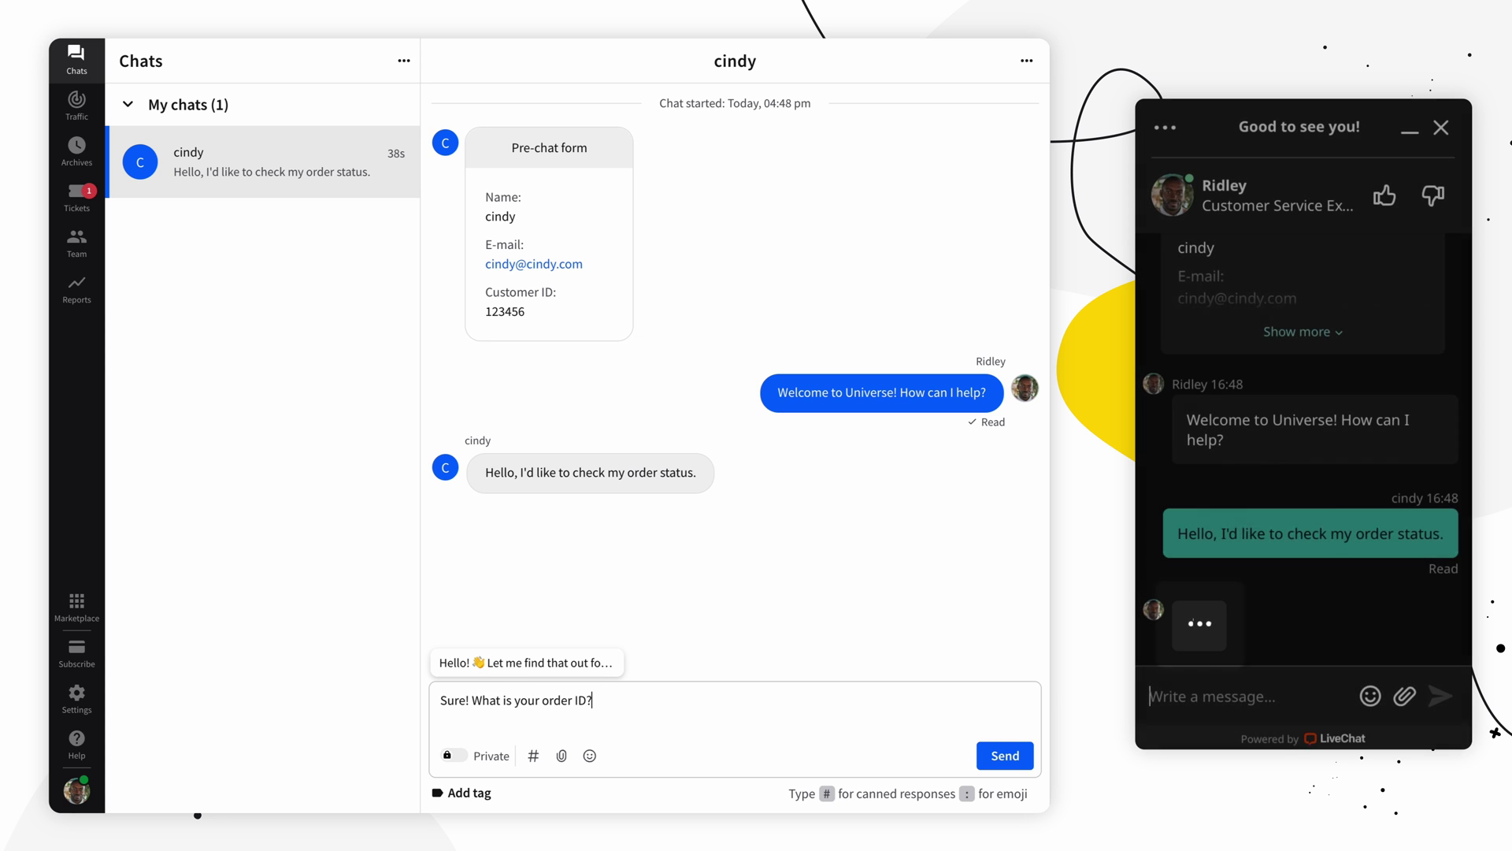
key(Return)
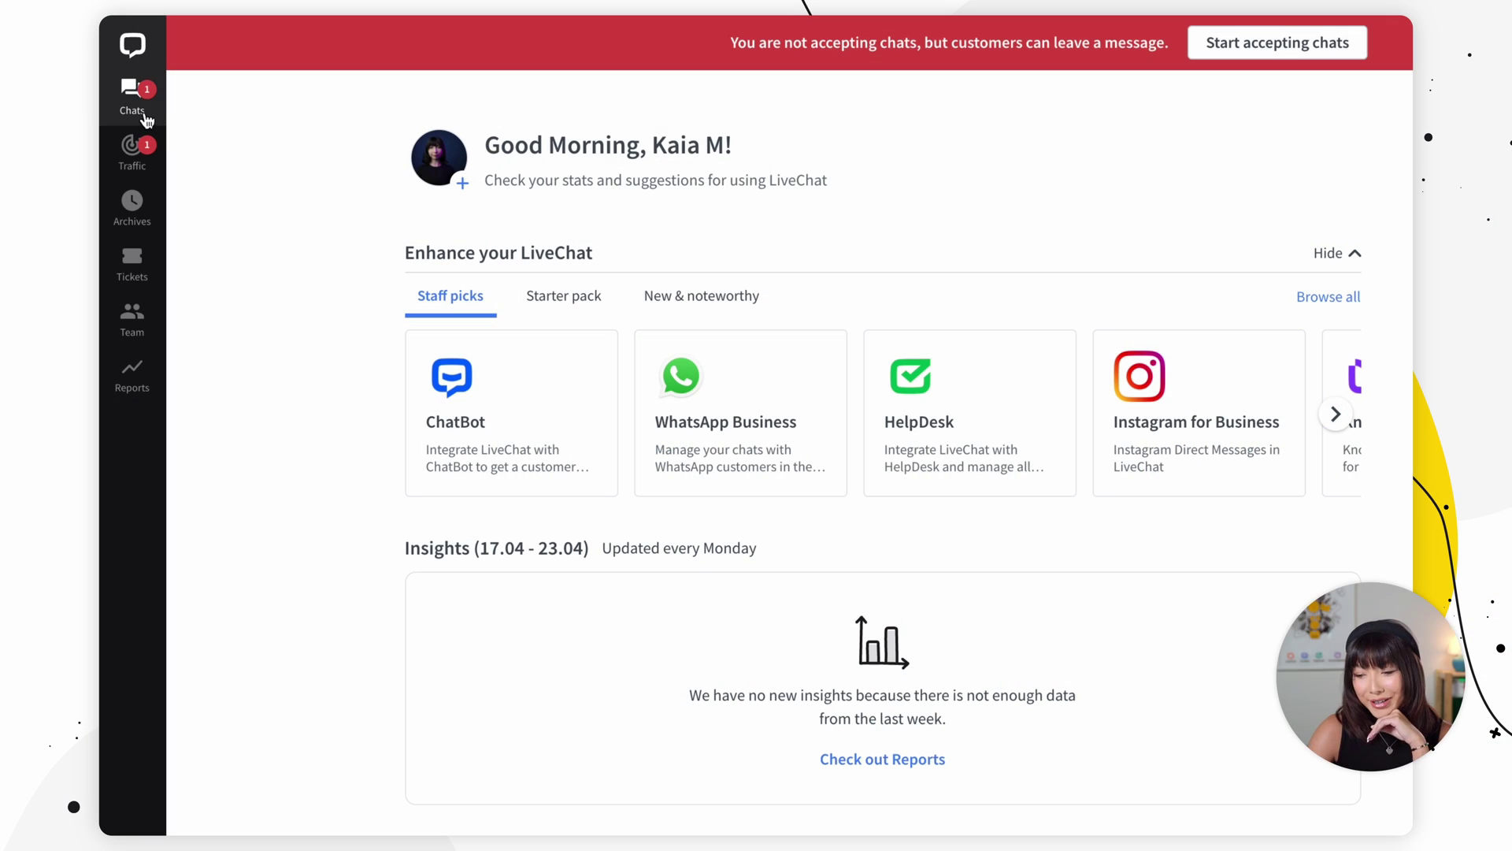
Step: Switch to the Chats list showing my chats, queued customers and the supervised chat
click(146, 118)
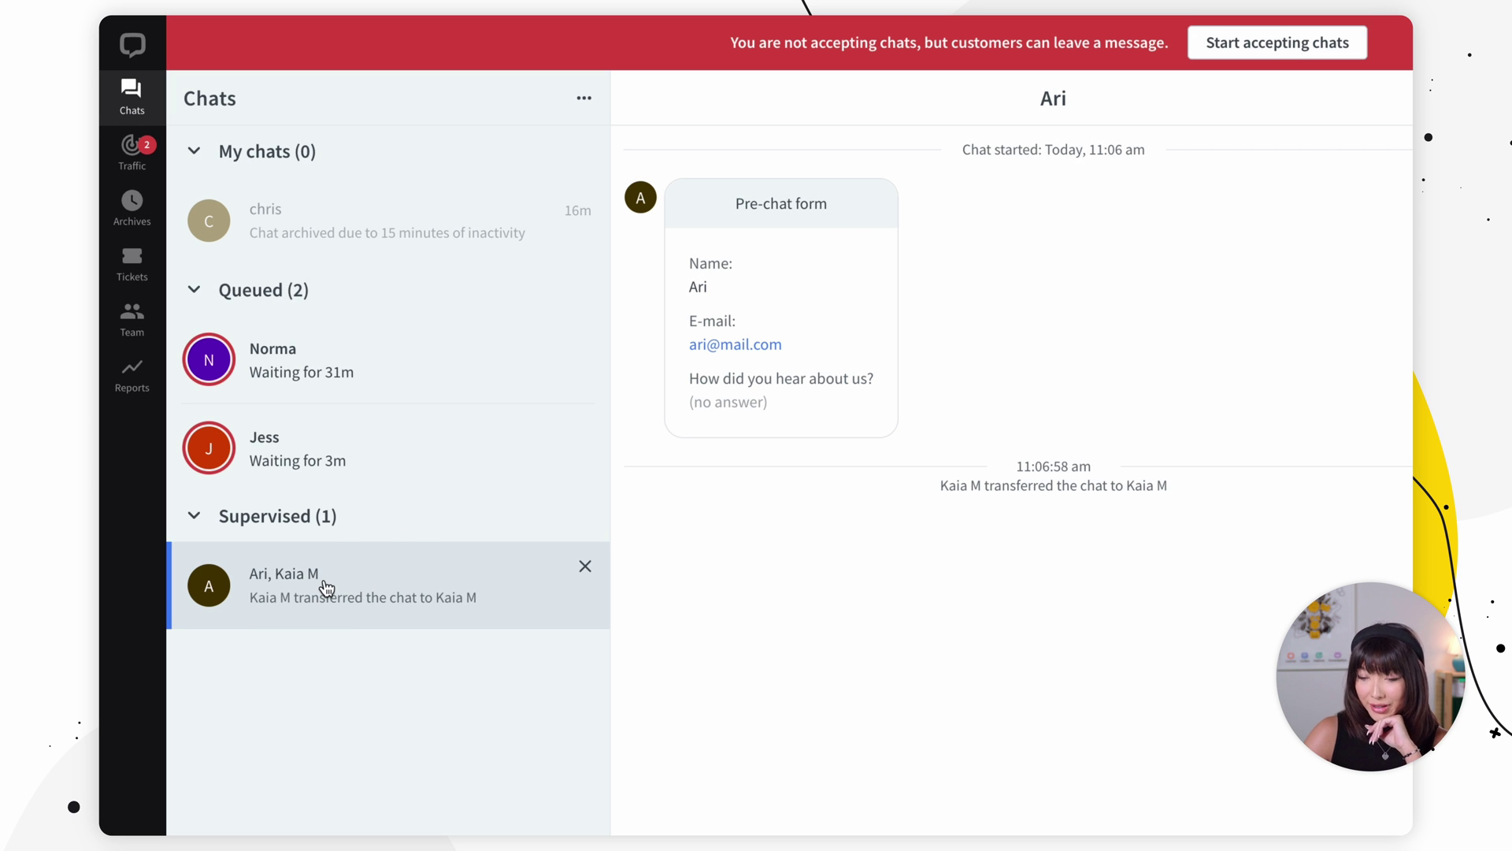
Step: Supervise the chatting customer from Traffic, then open that supervised chat under Chats
click(131, 149)
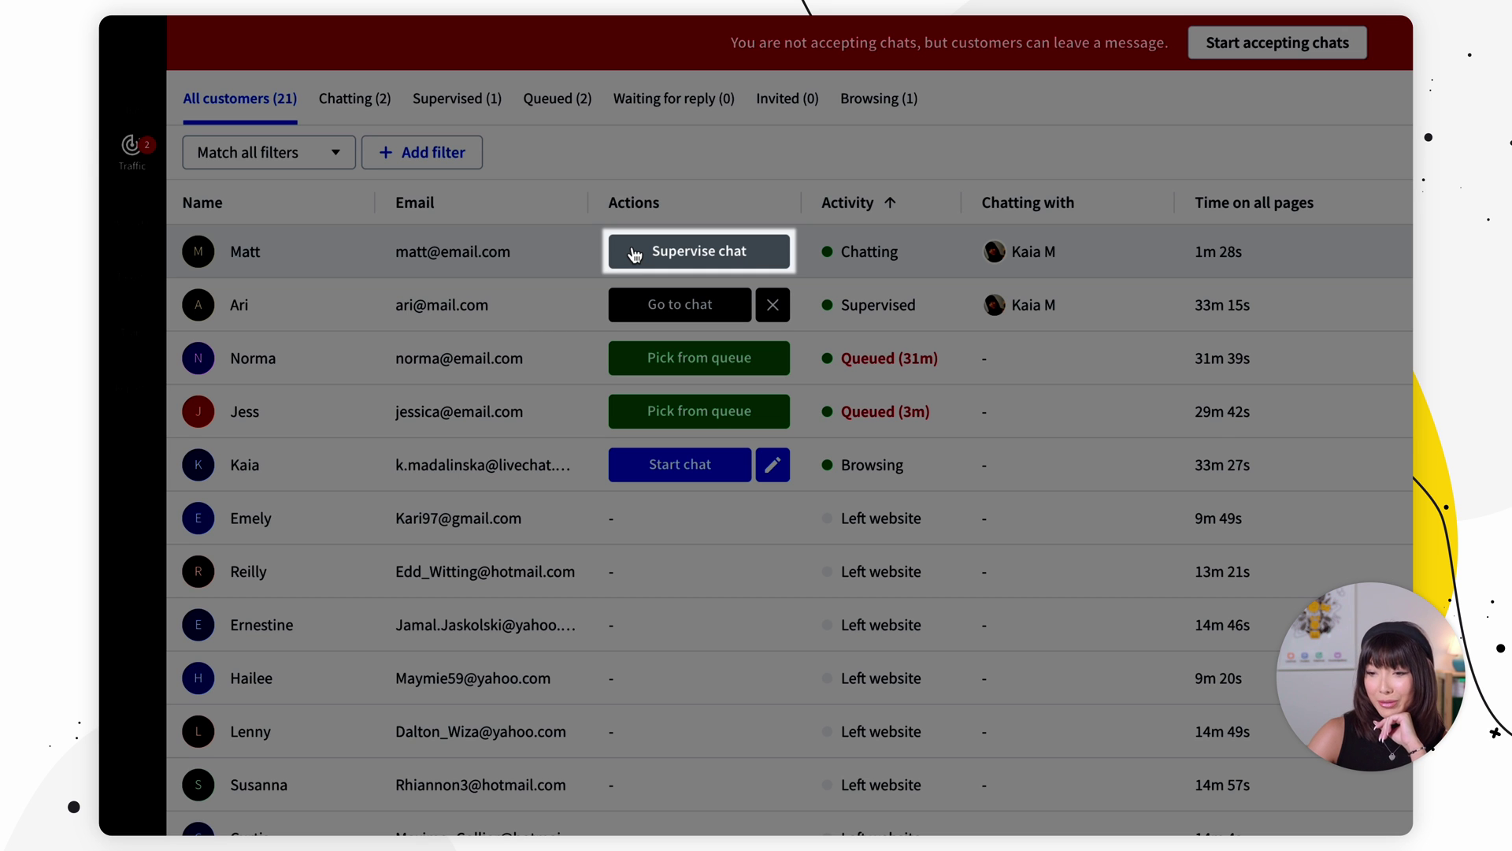
click(635, 252)
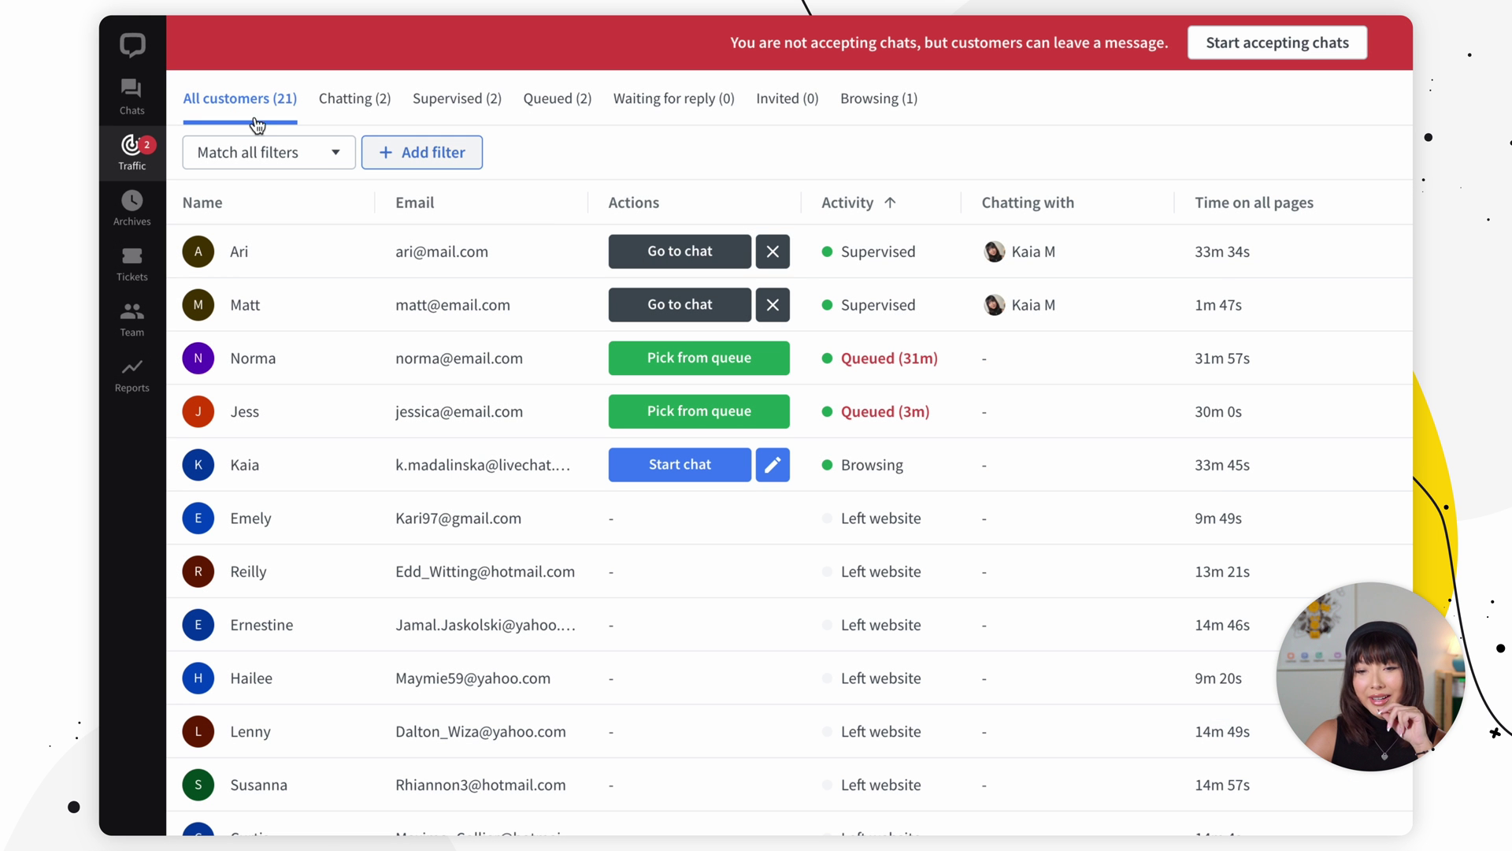
click(132, 94)
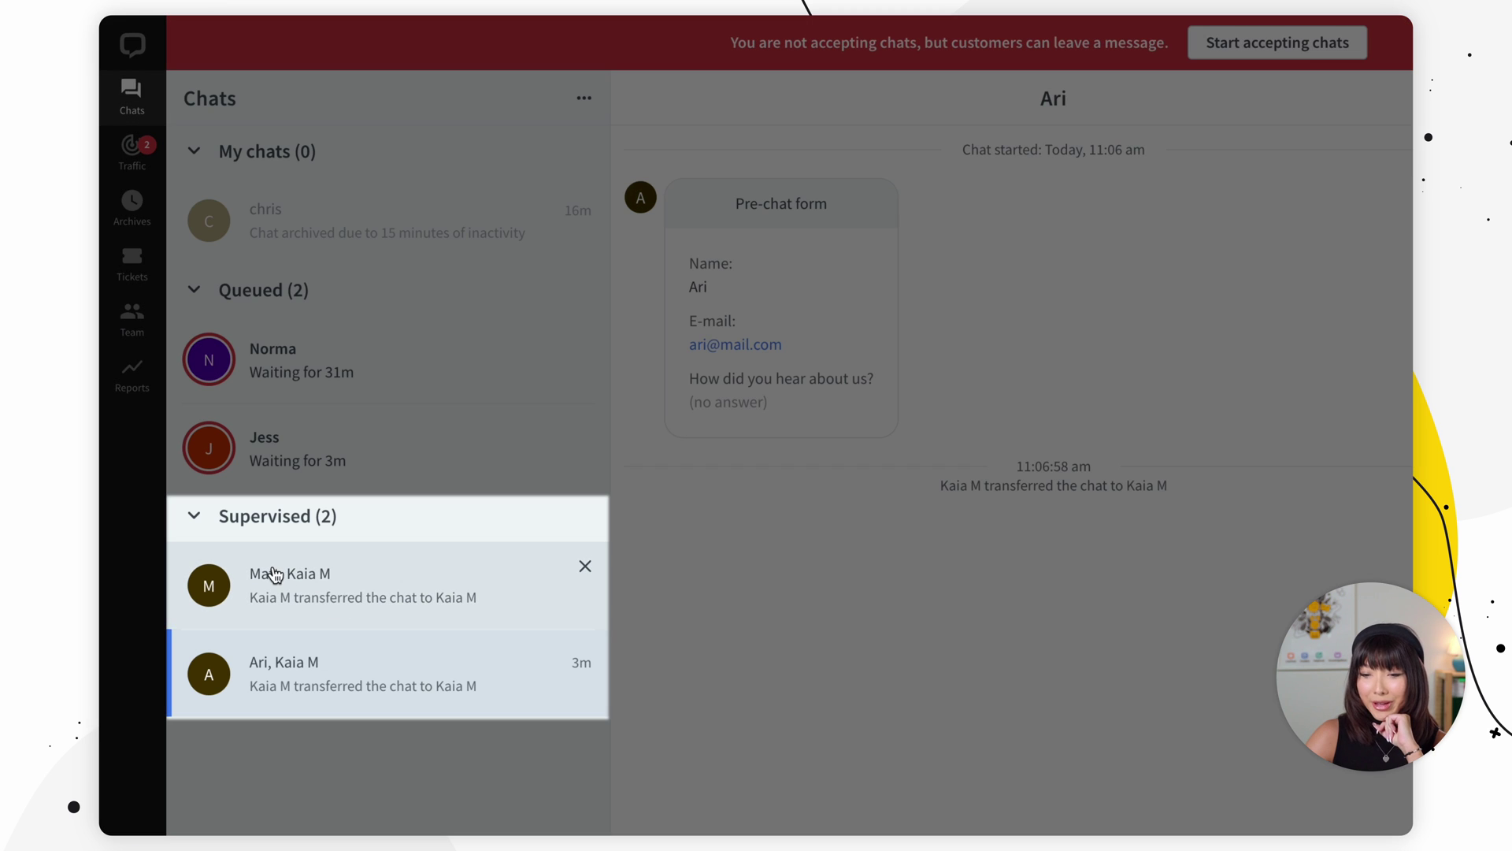
click(274, 574)
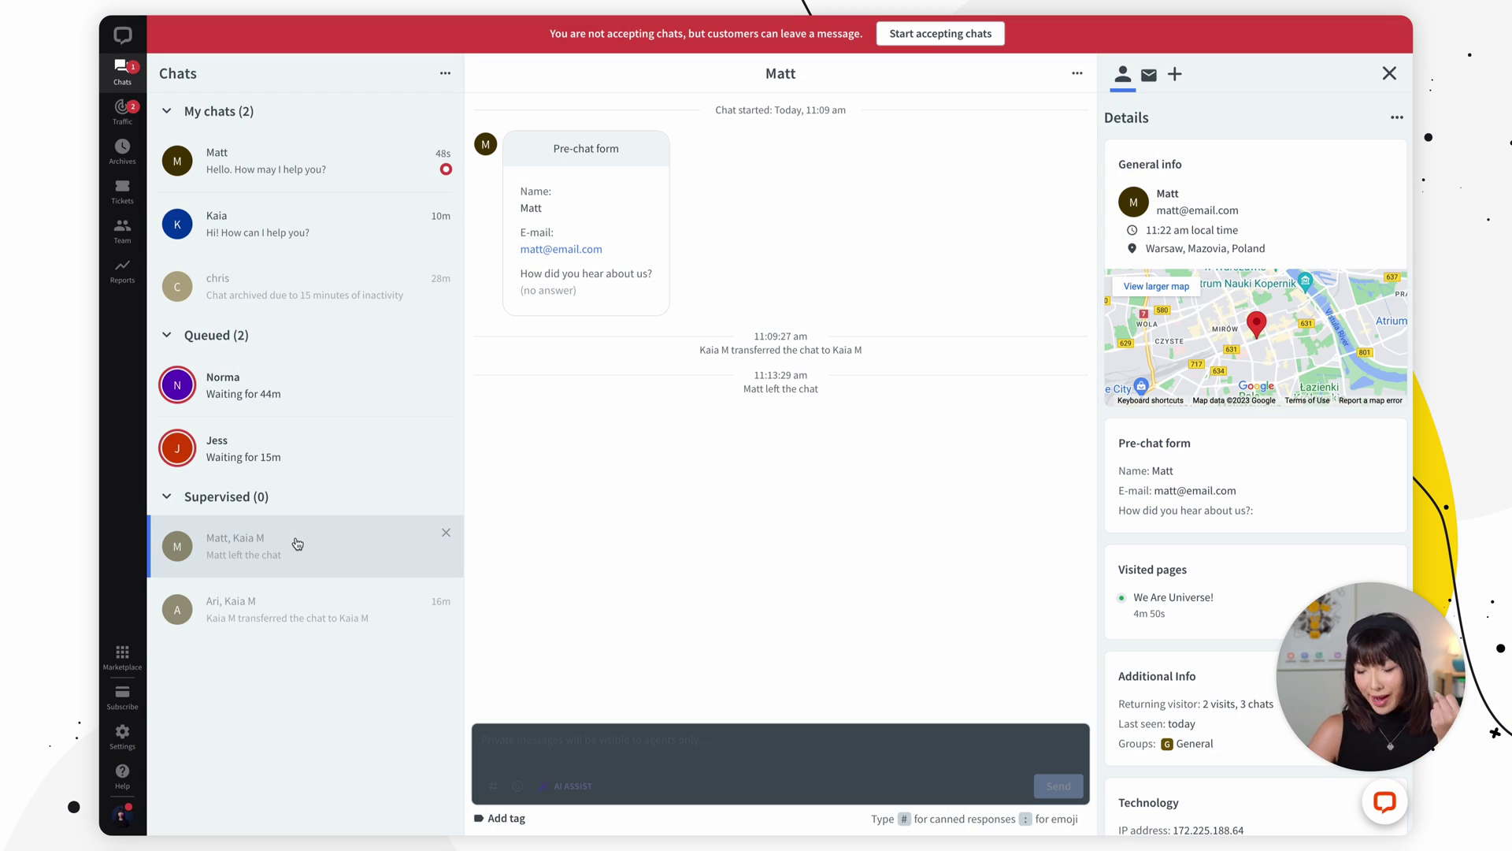
Step: Open the returns chat under My chats and reply 'Thank you!' after the order number
click(380, 162)
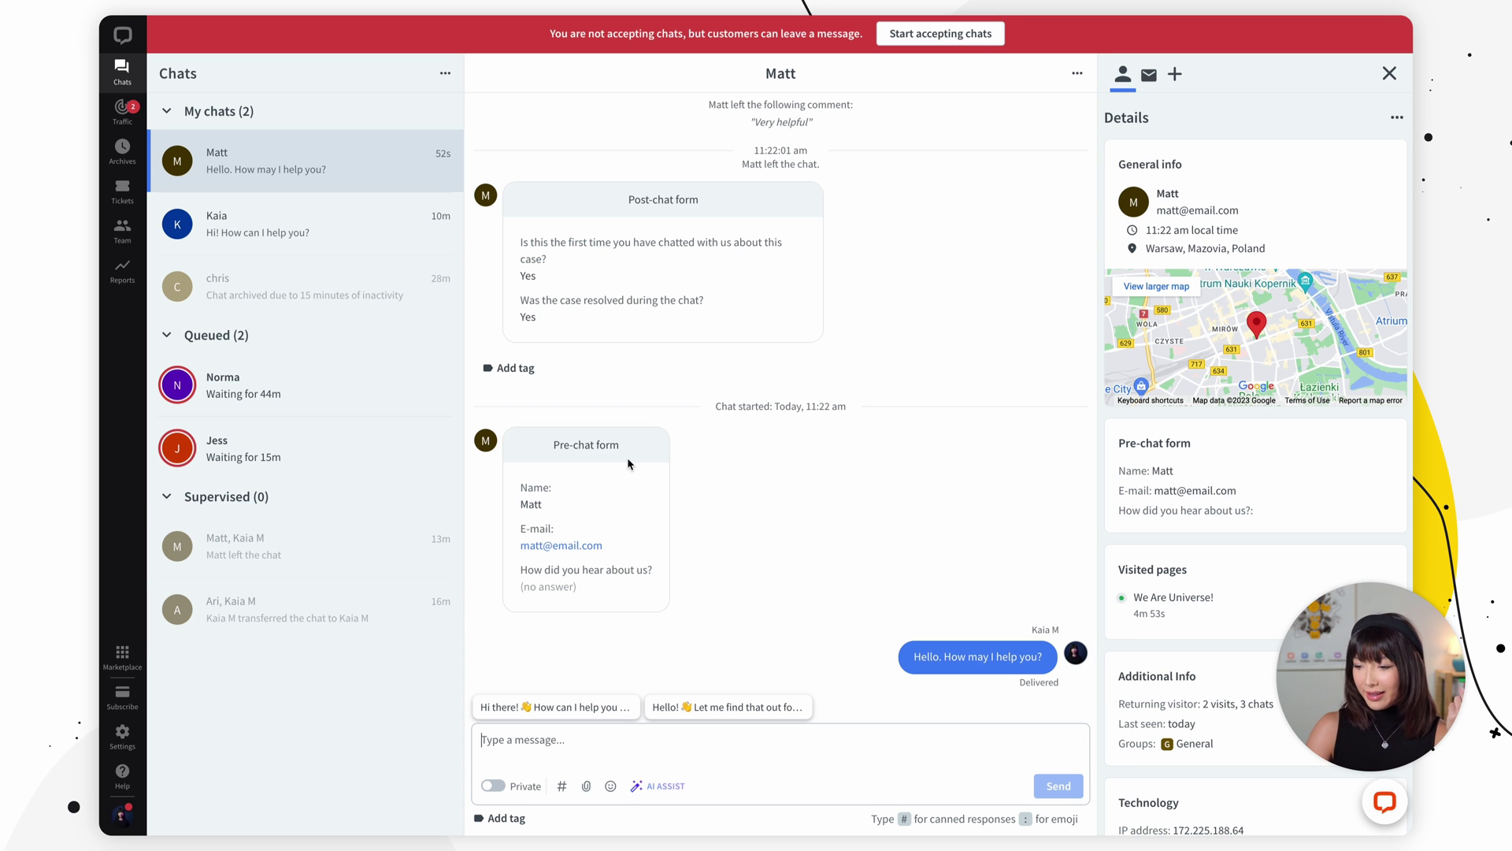
scroll(627, 457, up, 3)
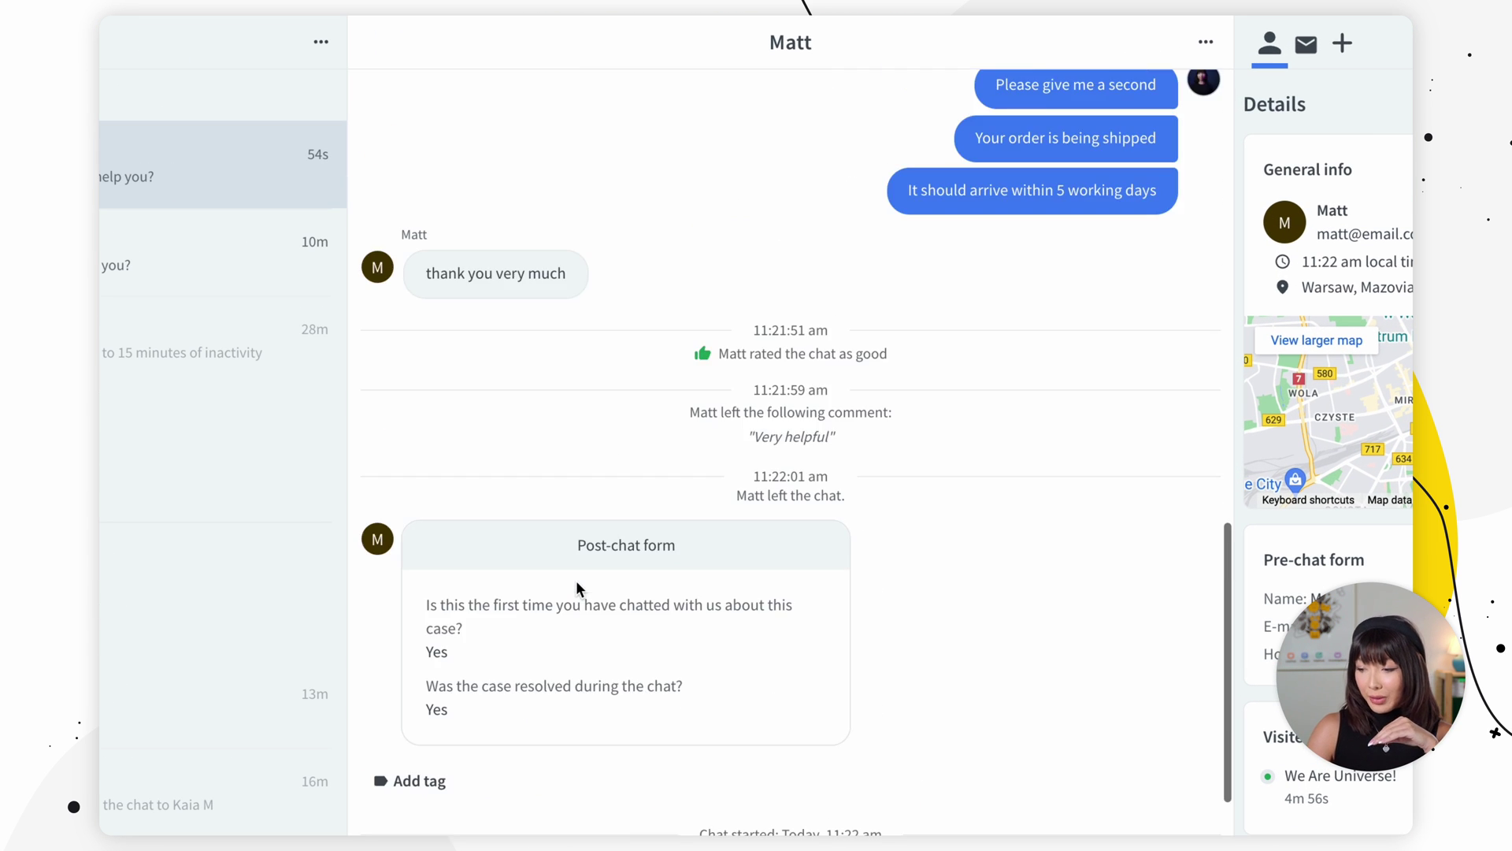
scroll(577, 583, up, 3)
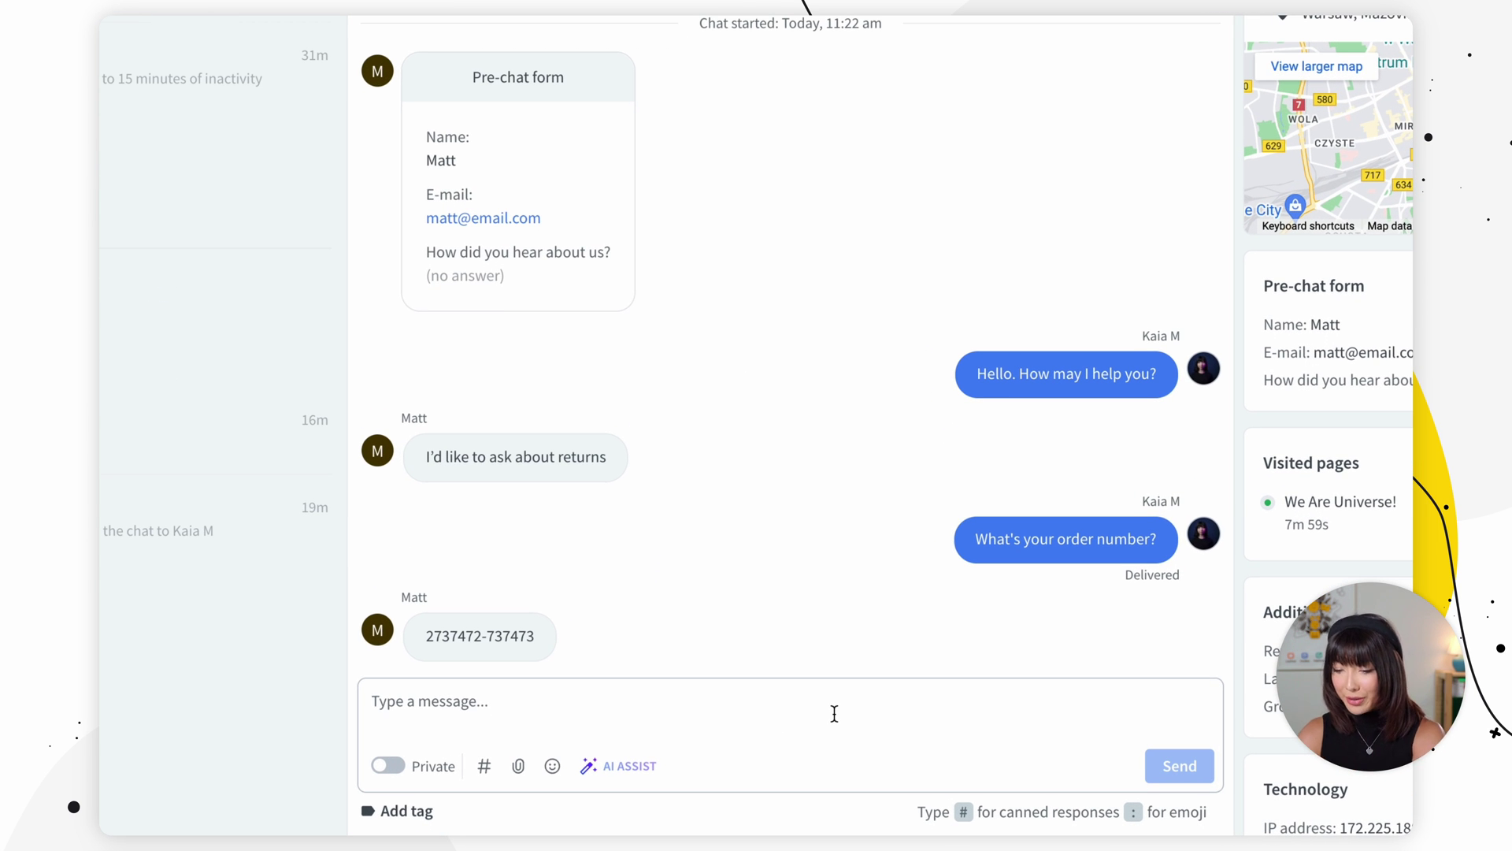
click(834, 713)
text(Thank you!)
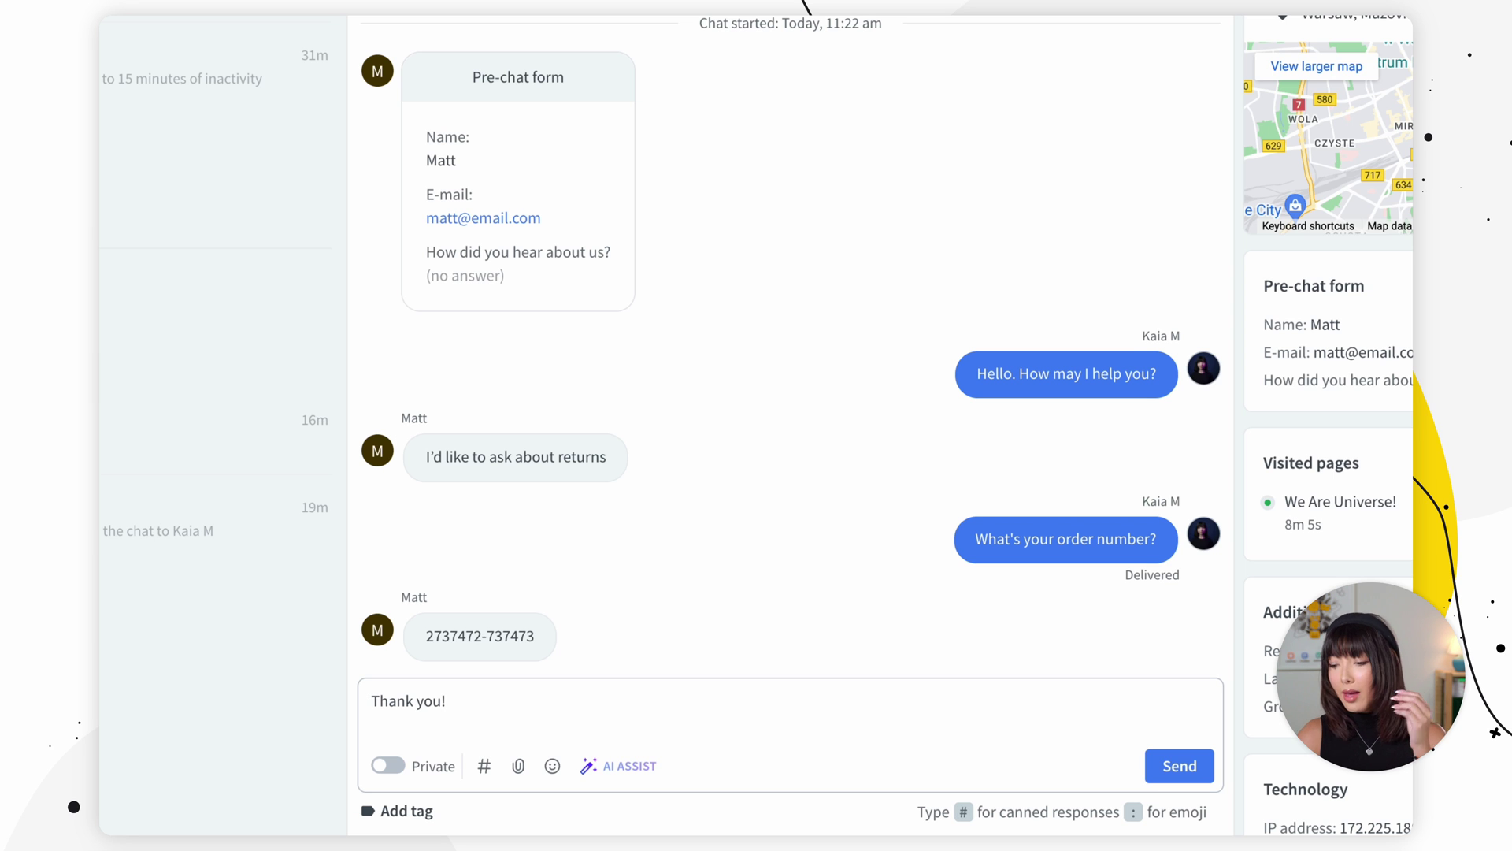
key(Return)
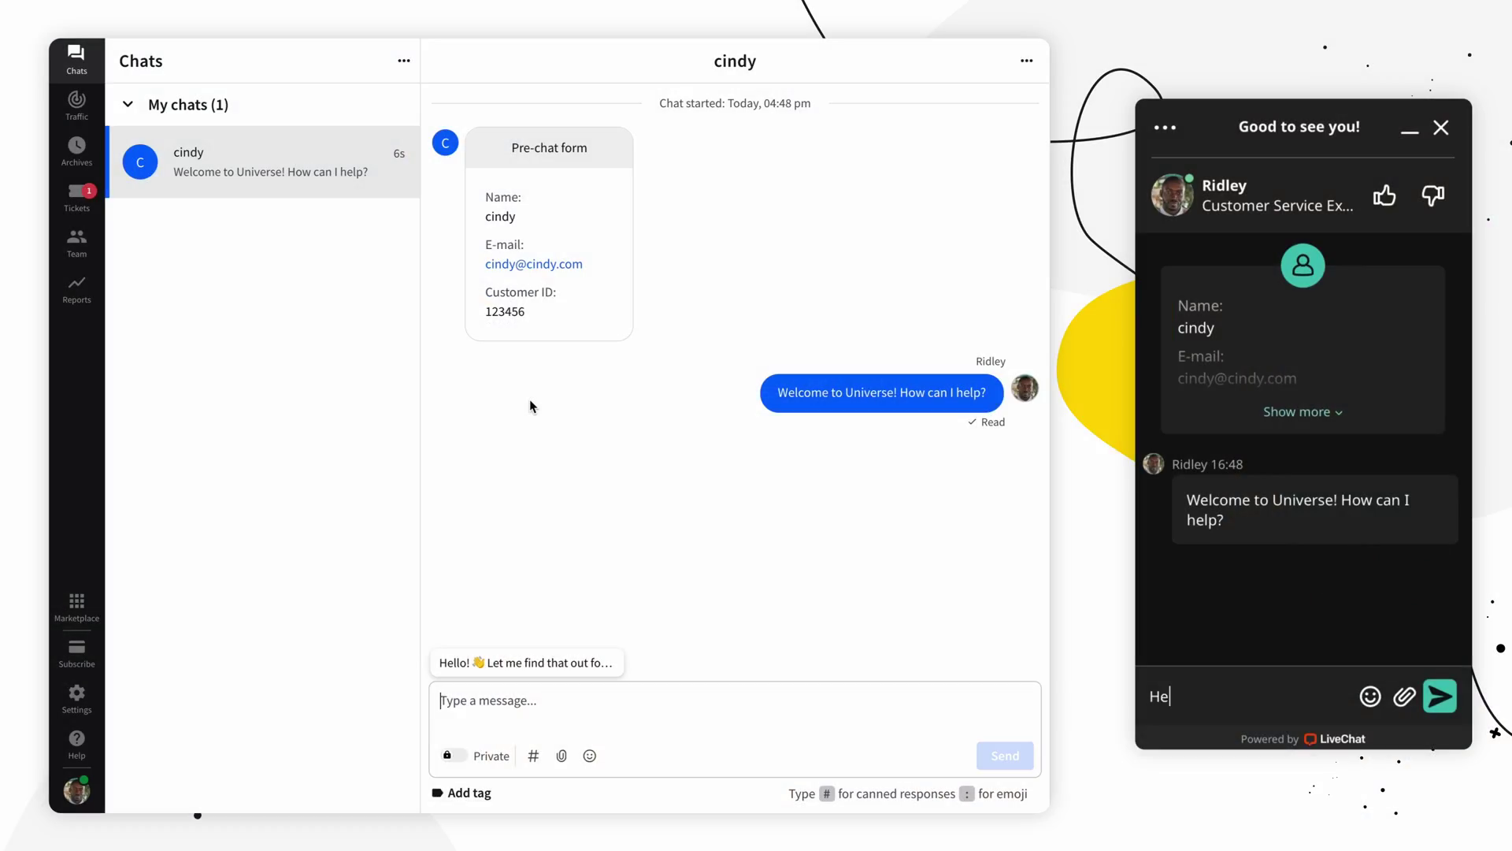
Step: Send 'Hello, I'd like to check my order status.' from the customer's chat widget
text(llo, )
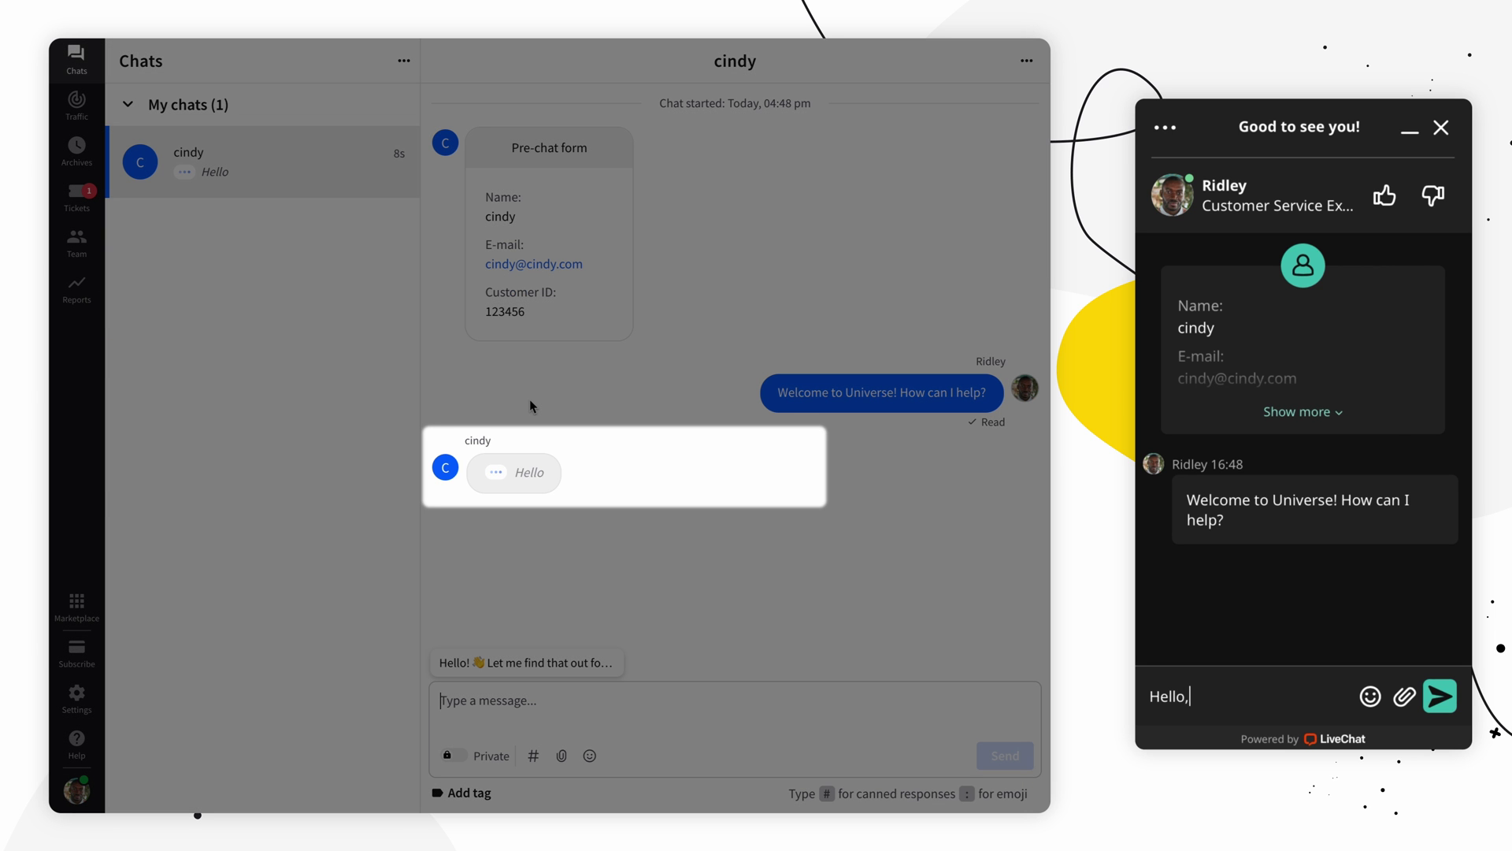
text(I'd like to chec)
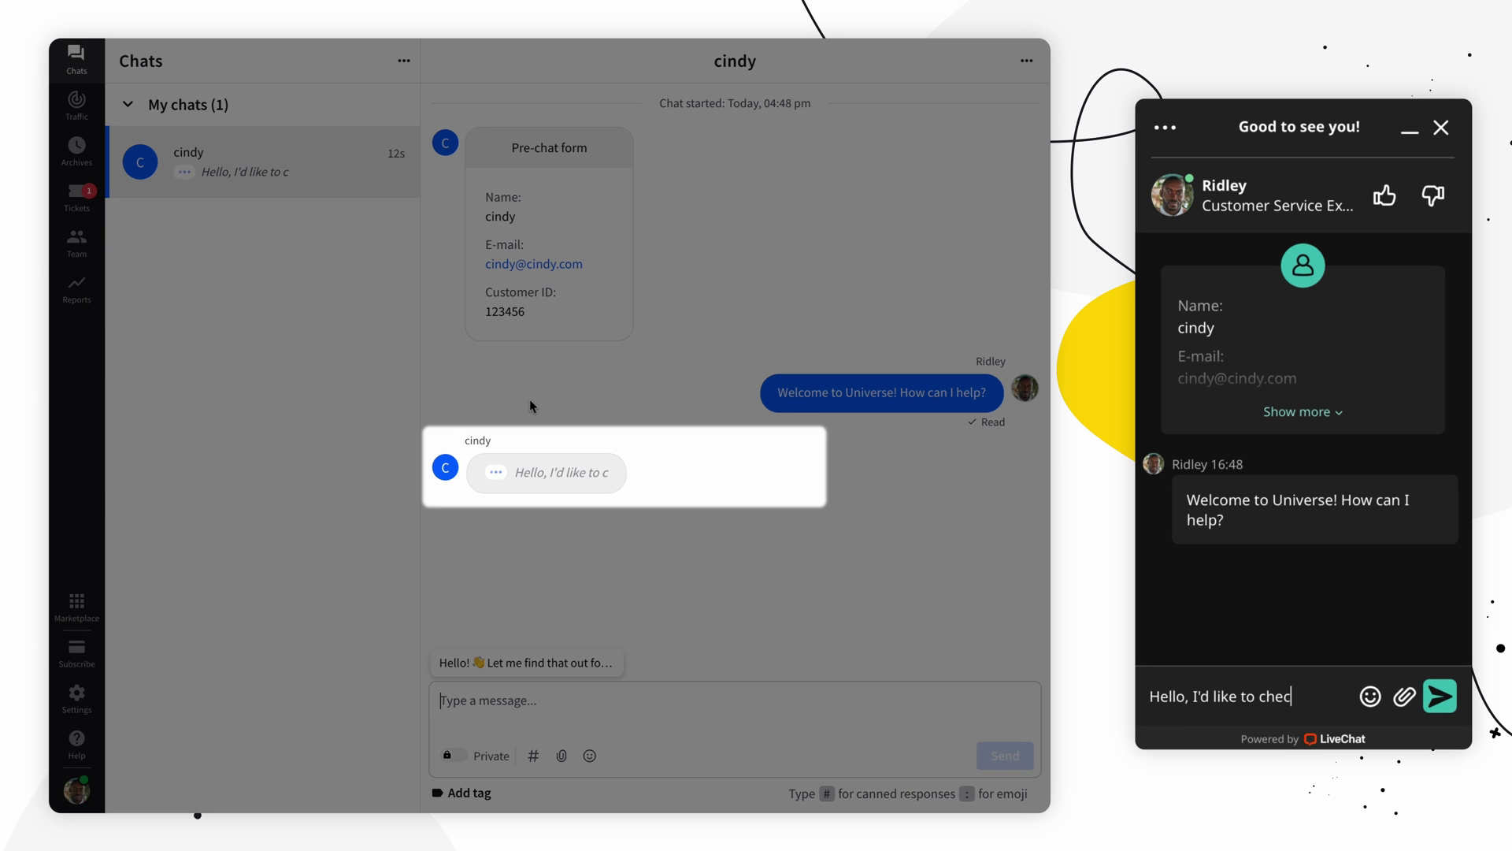
text(k my order status.)
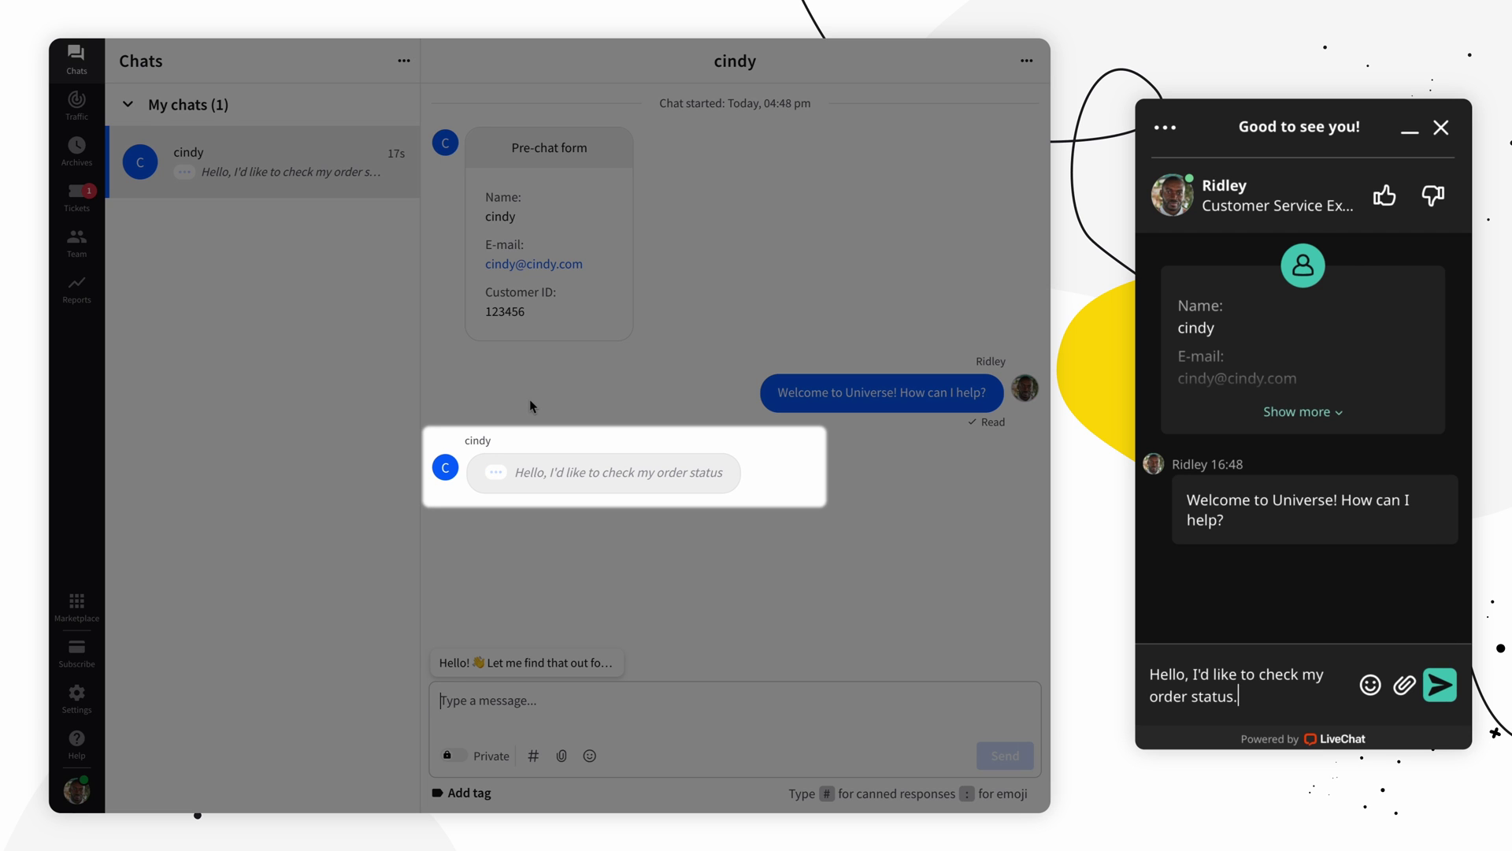
key(Return)
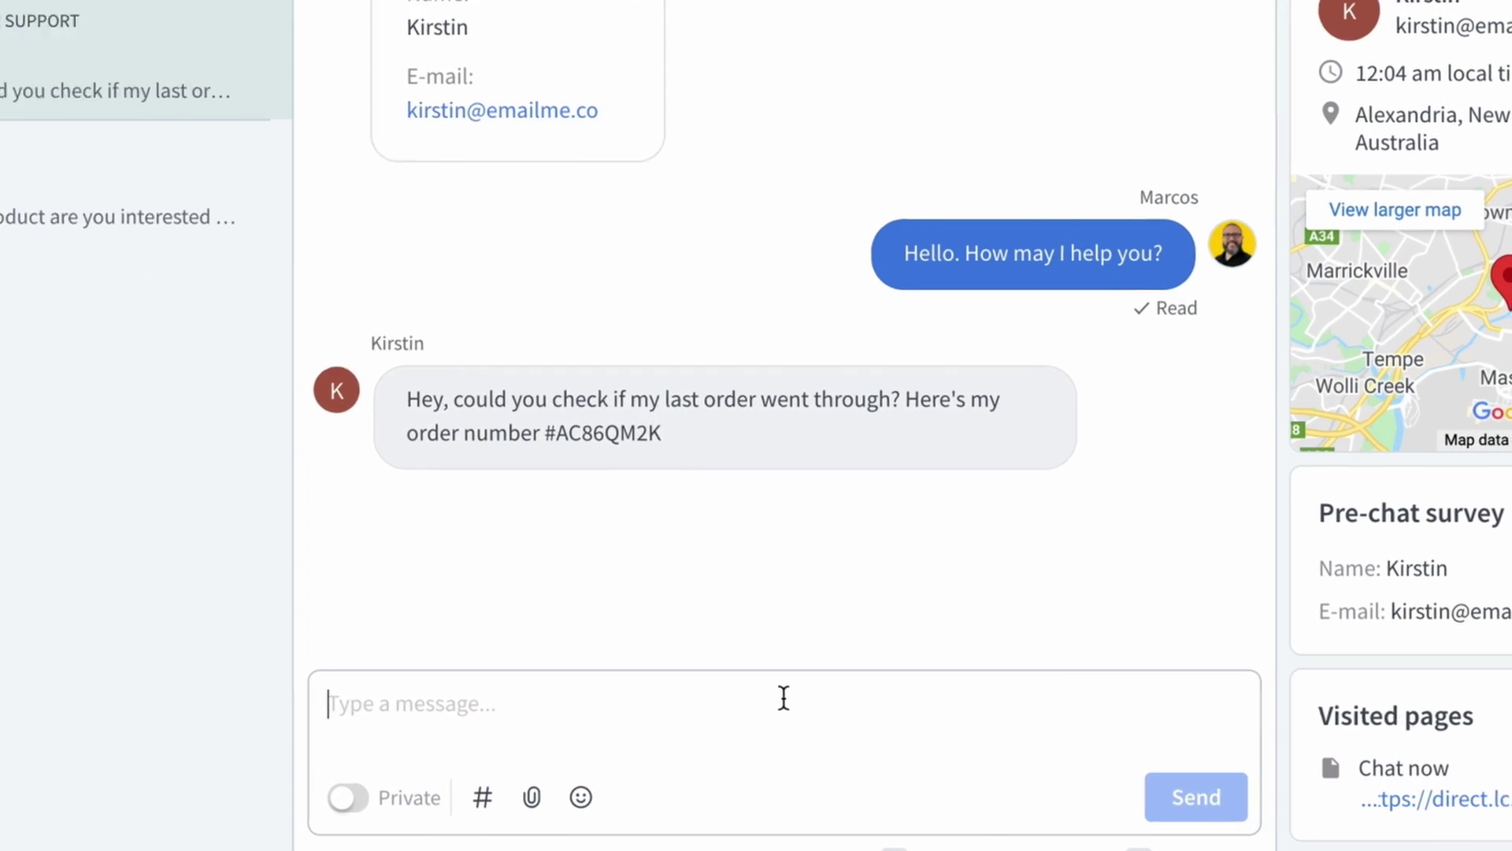
Step: Insert the #hi canned reply 'Hello! 👋 Let me find that out for you.' and send it
text(#)
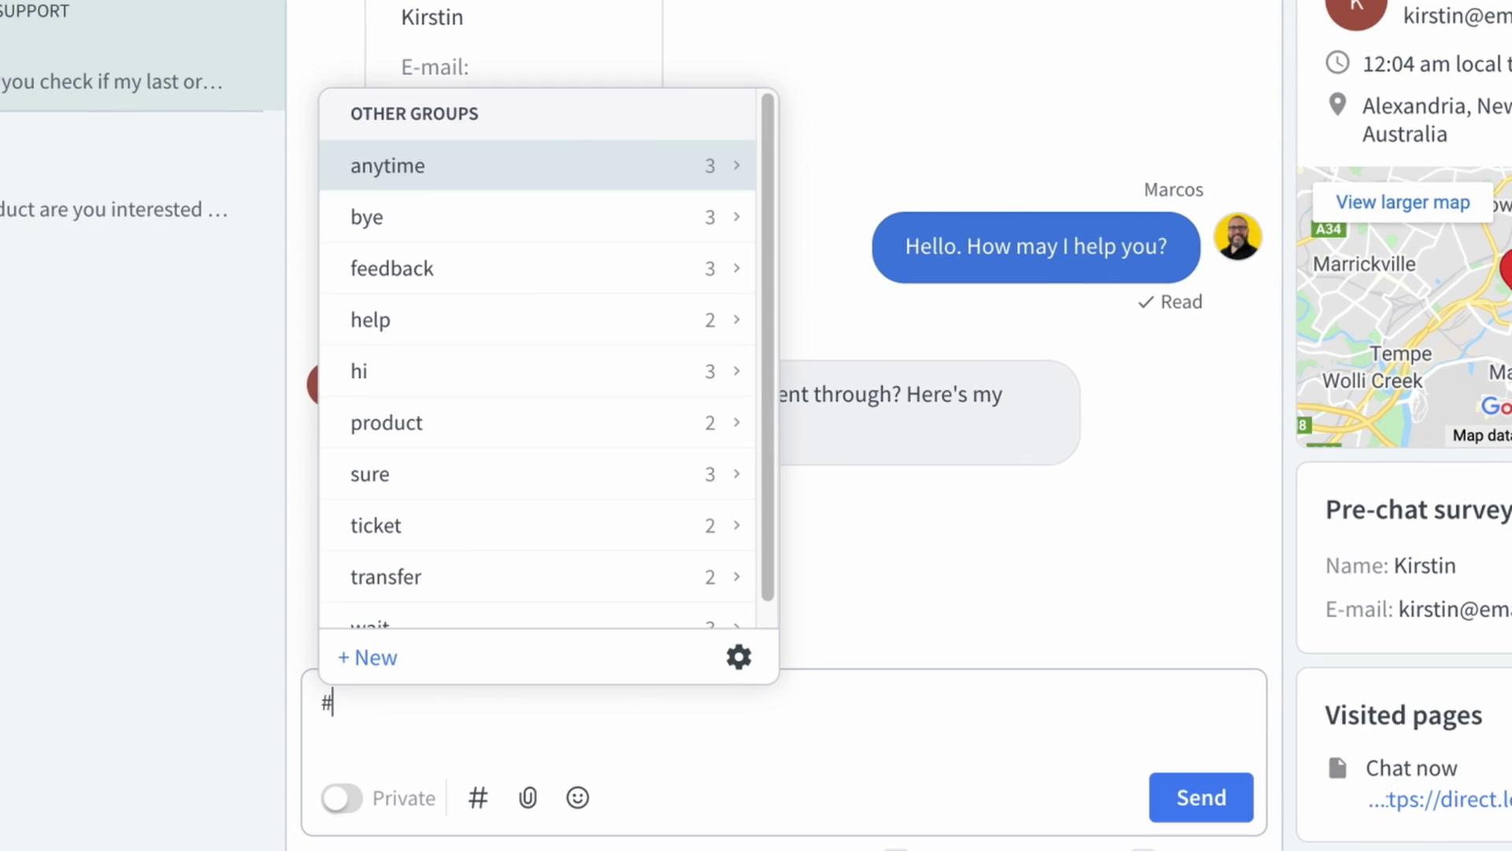
text(hi)
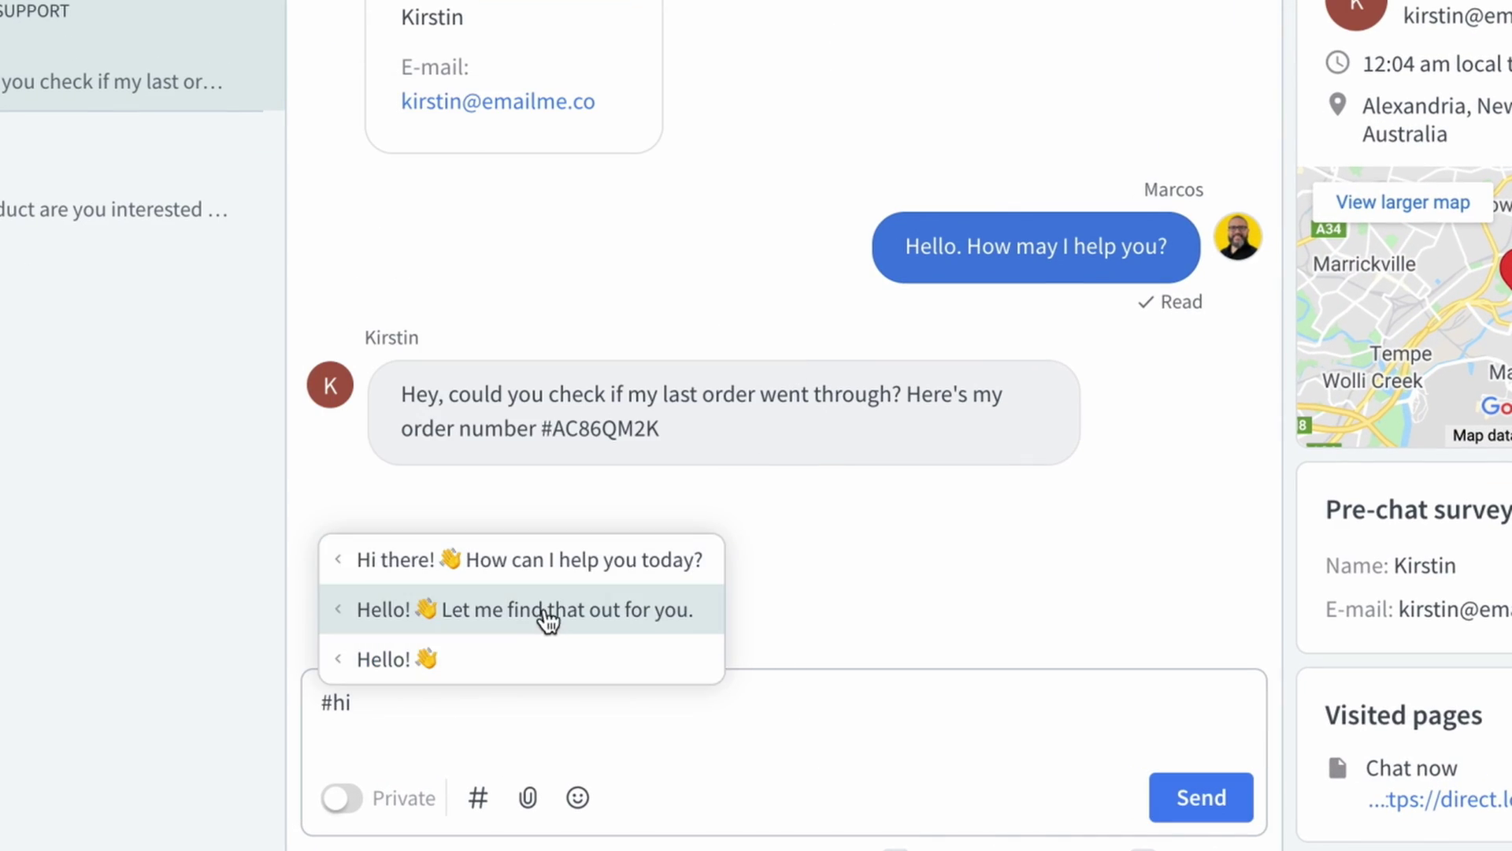
click(548, 621)
click(1199, 794)
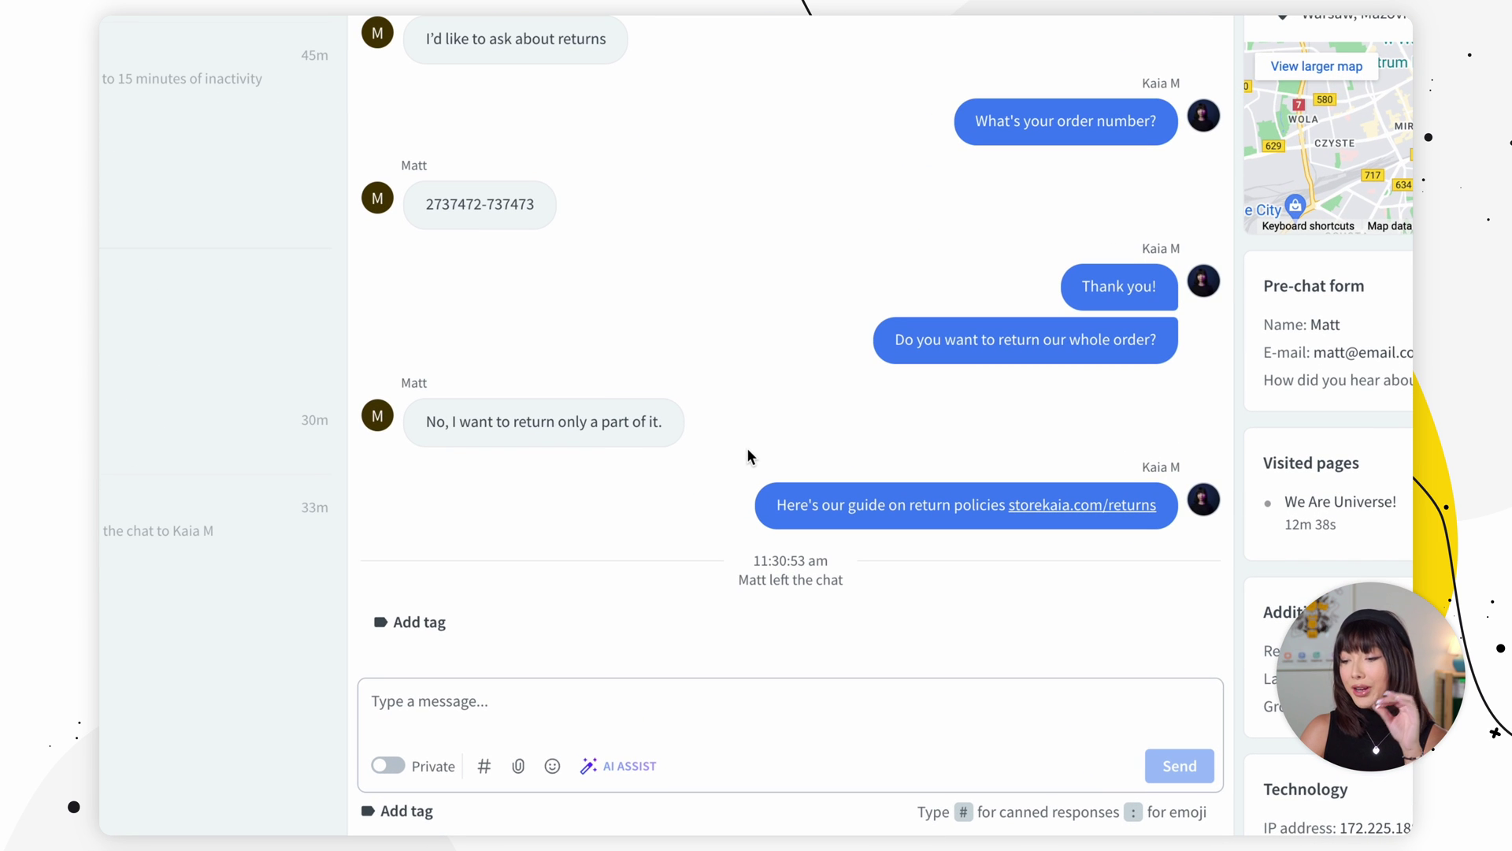
Step: Save the return-policy guide reply as a canned response with shortcut 'returns', suggested on 'Chat was started'
mouse_move(736, 506)
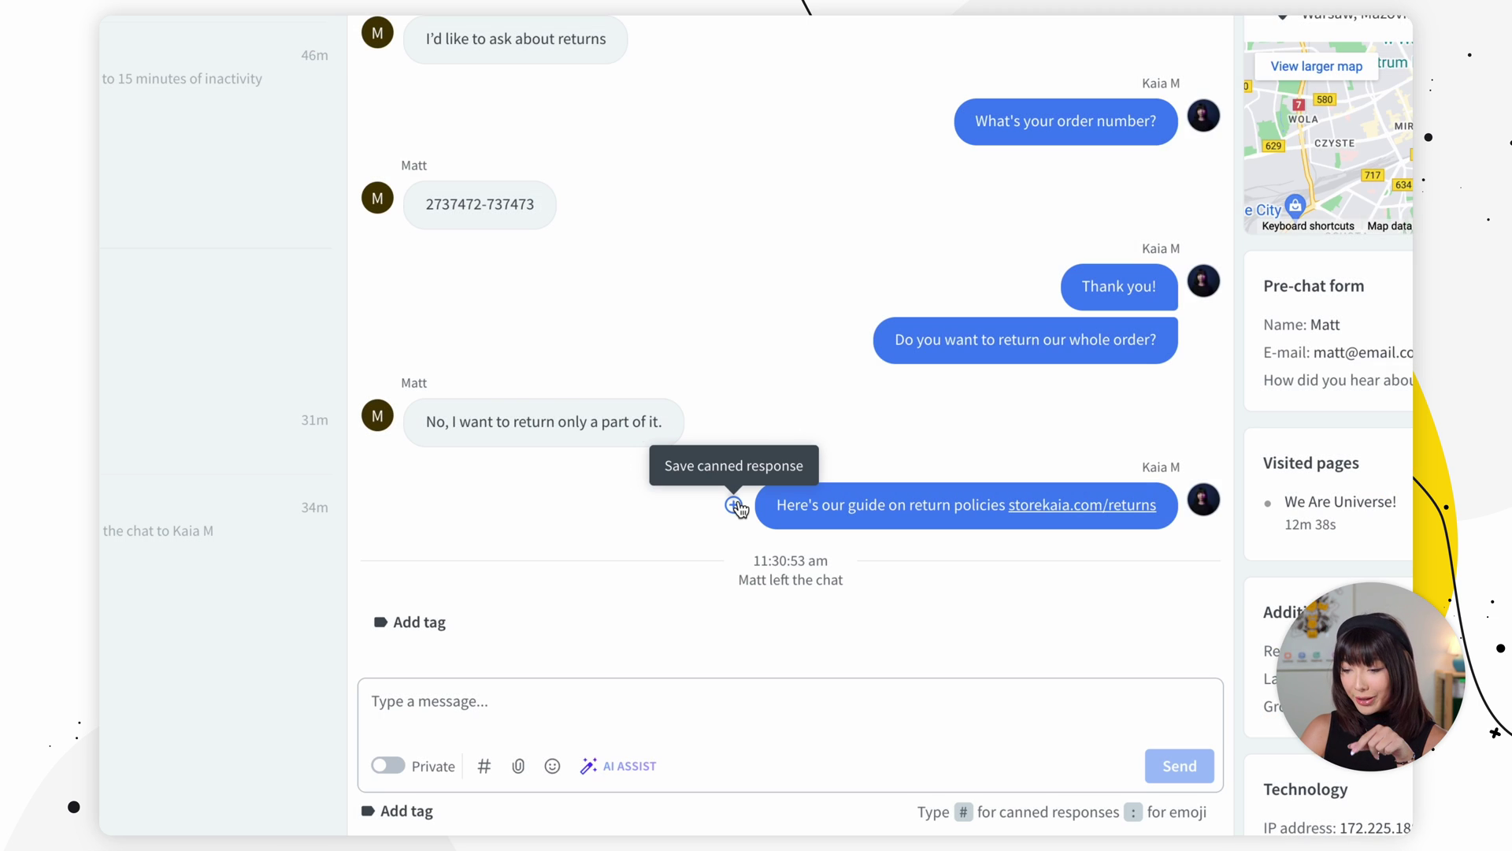
click(737, 507)
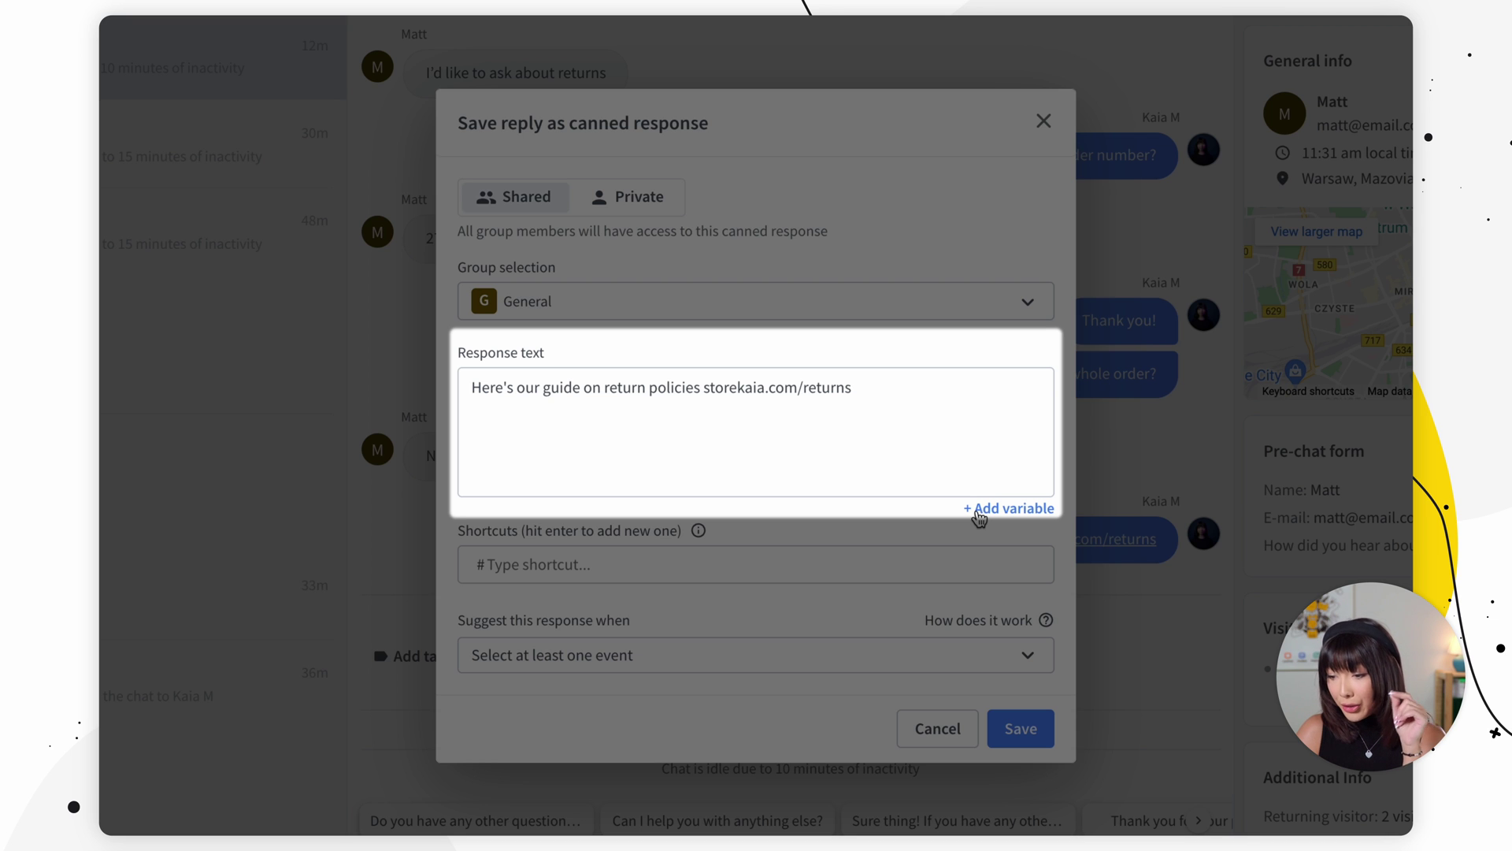
click(979, 511)
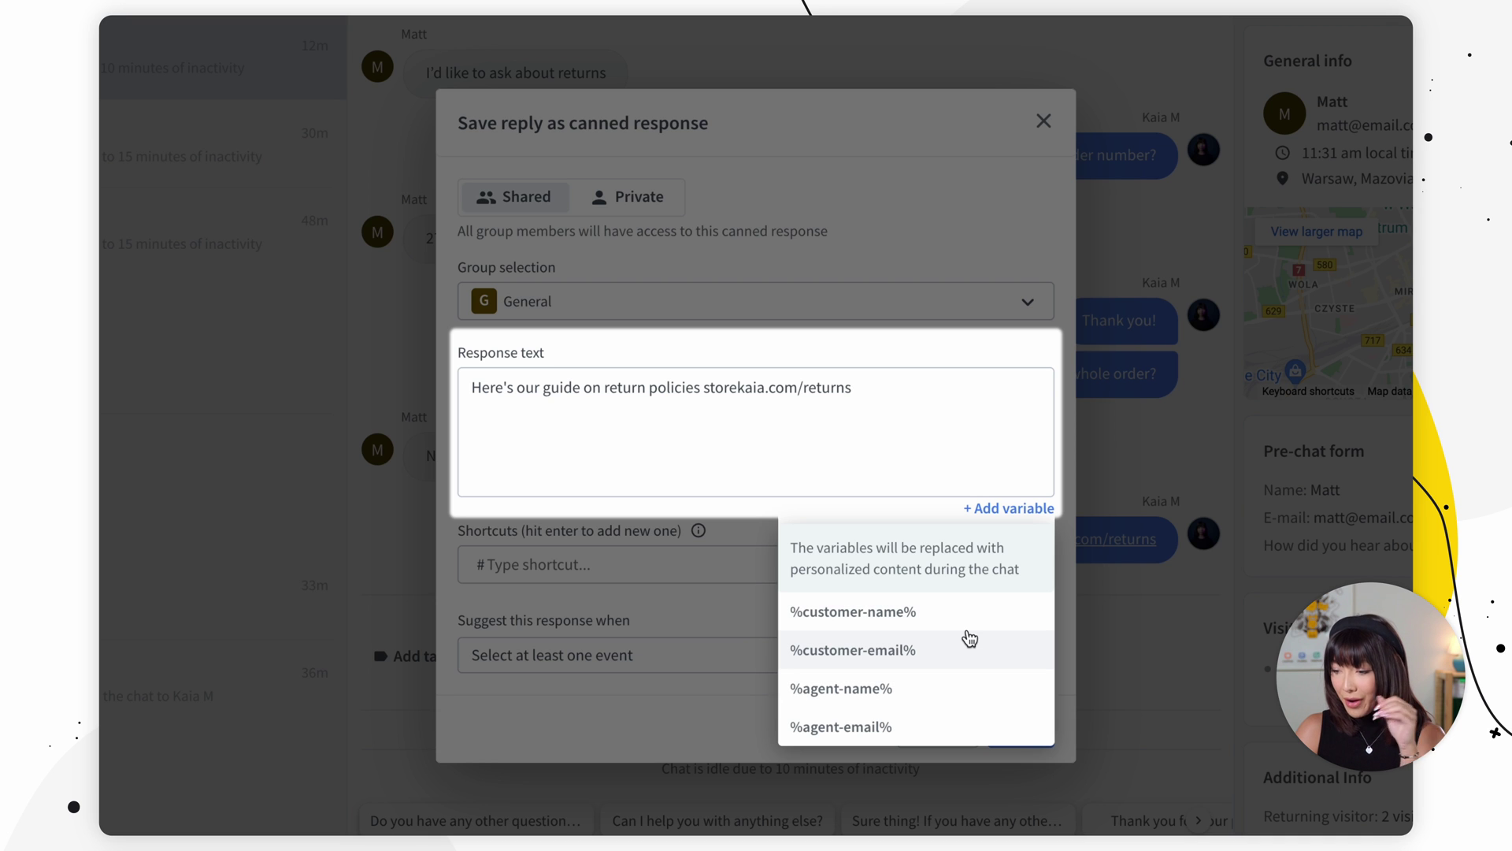
click(644, 635)
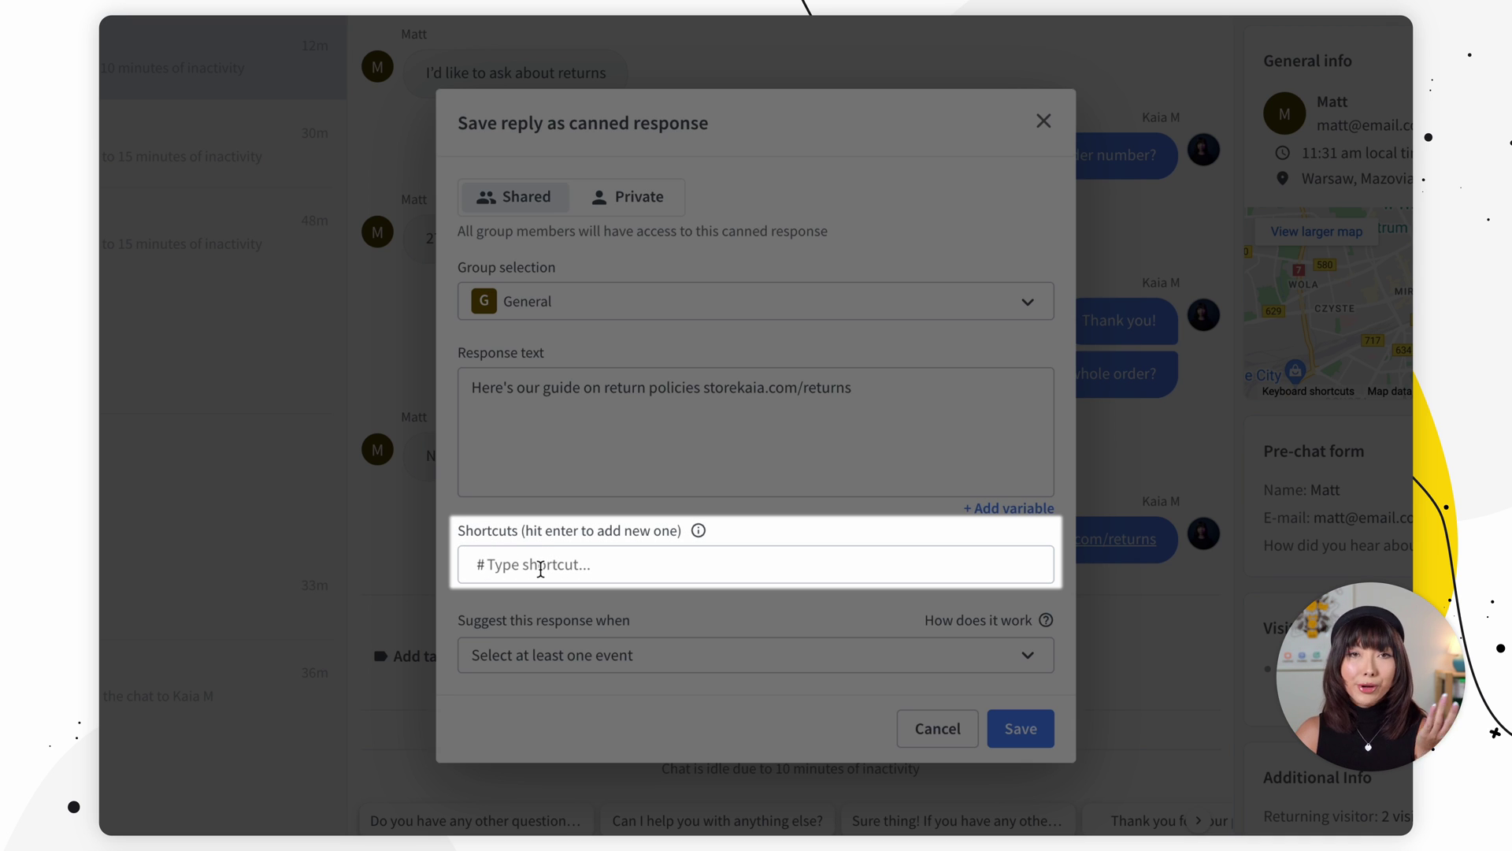
click(540, 568)
text(return)
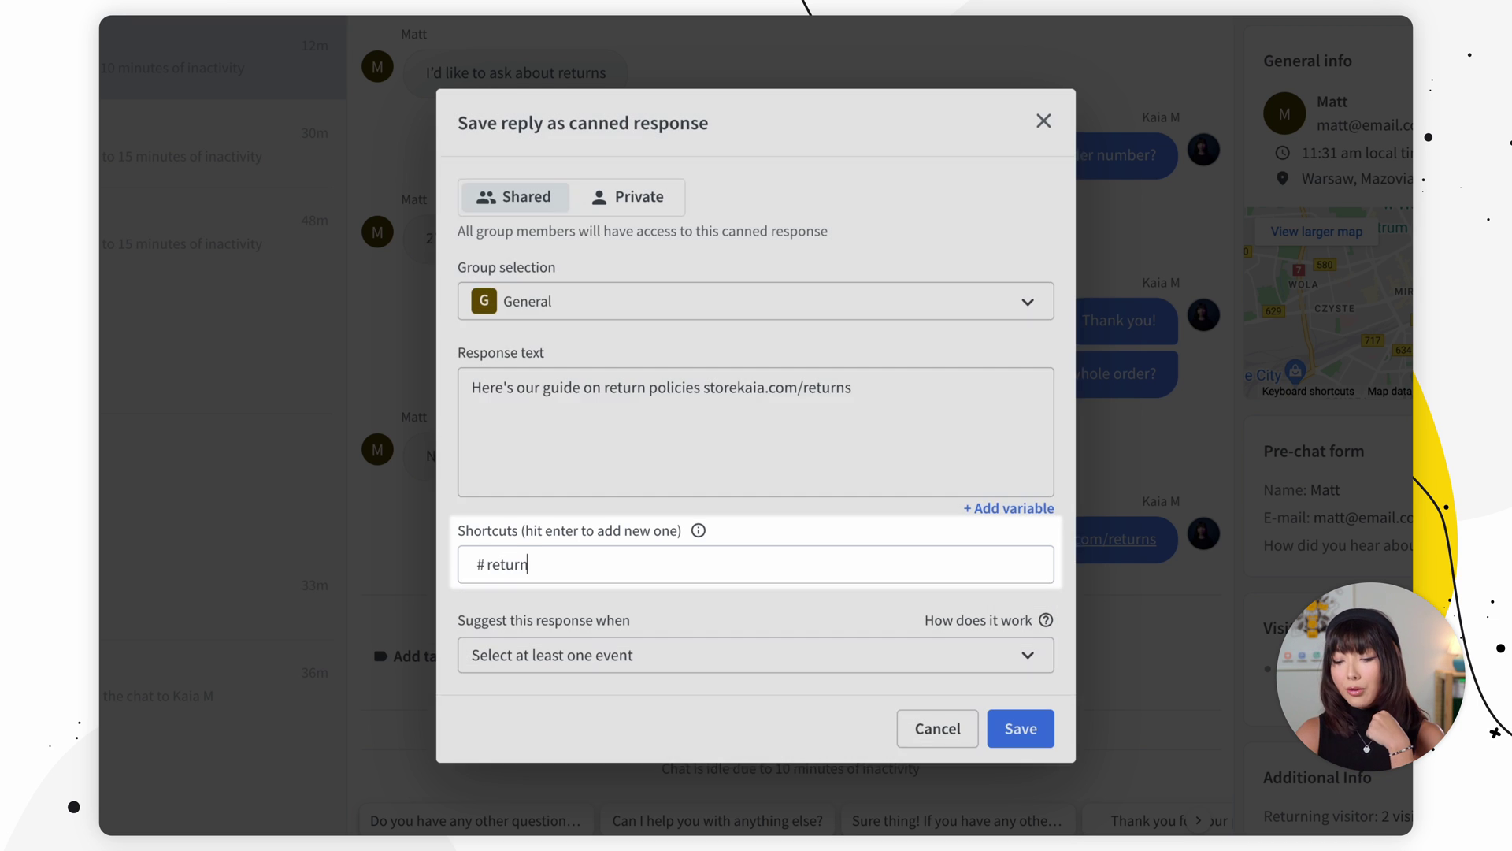
text(s)
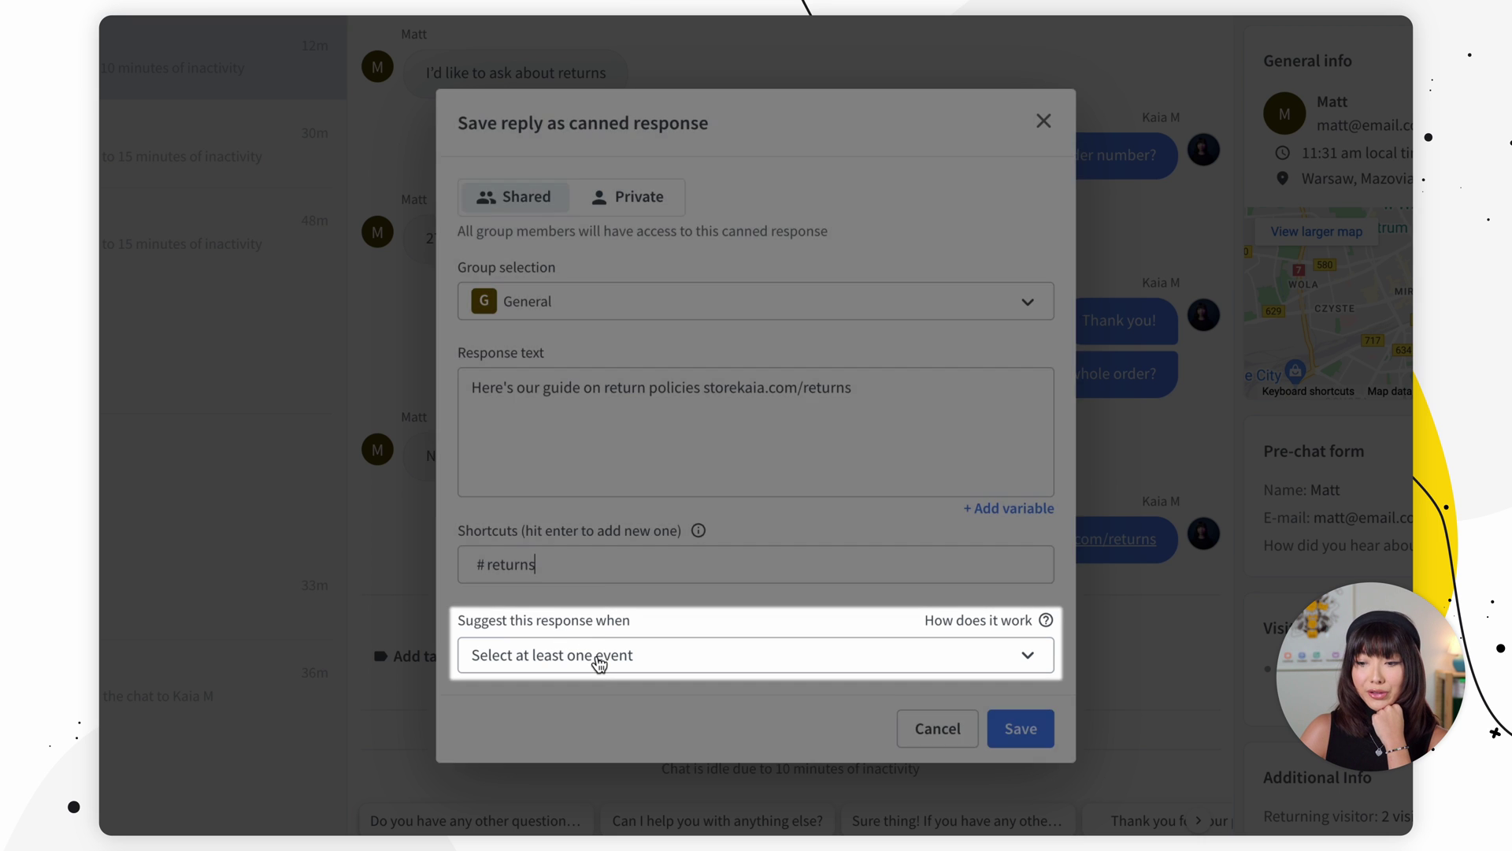
click(598, 664)
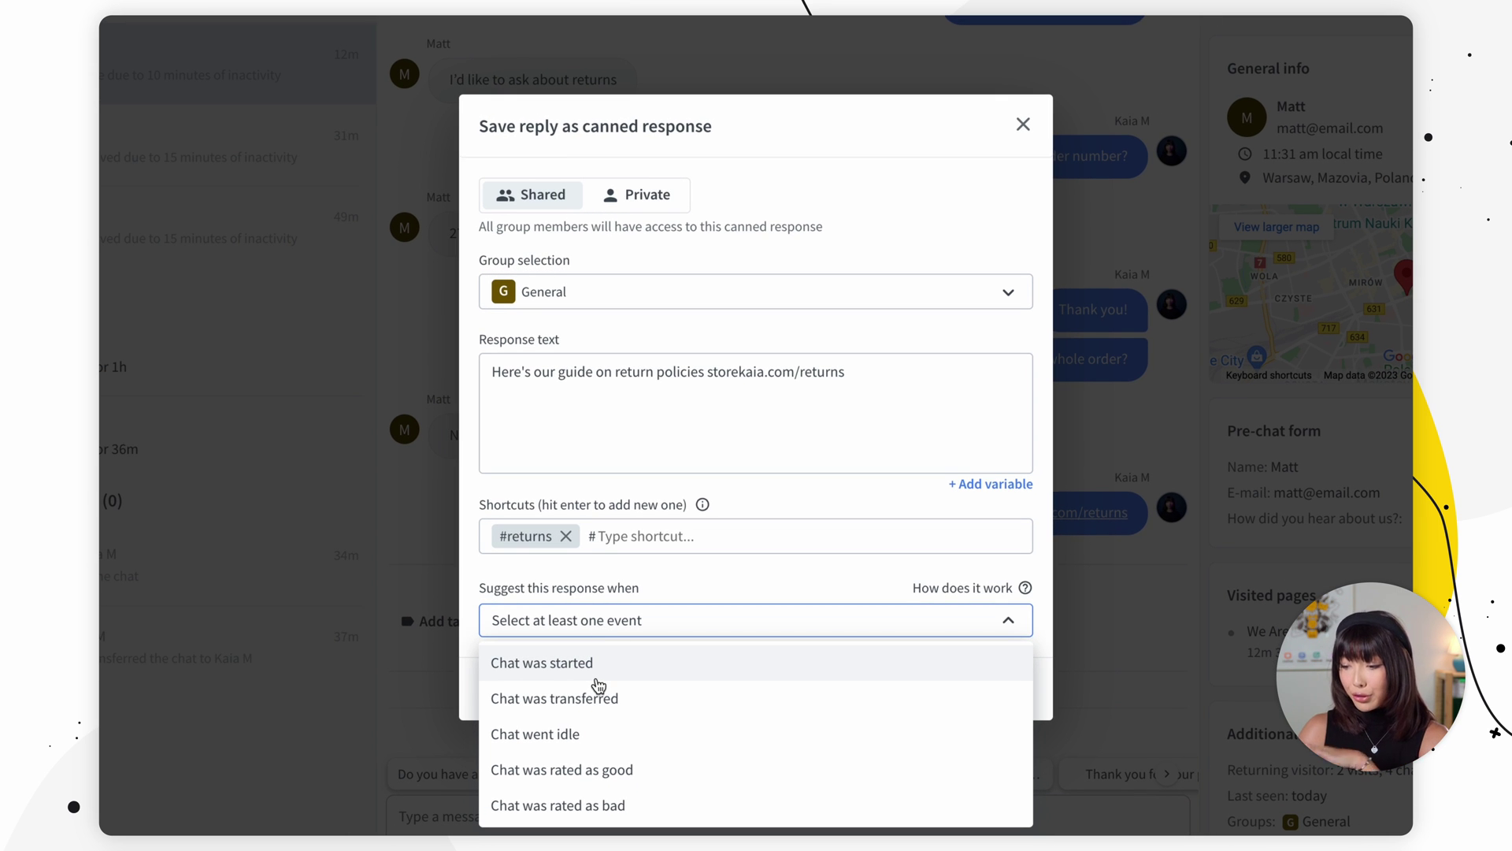
click(593, 671)
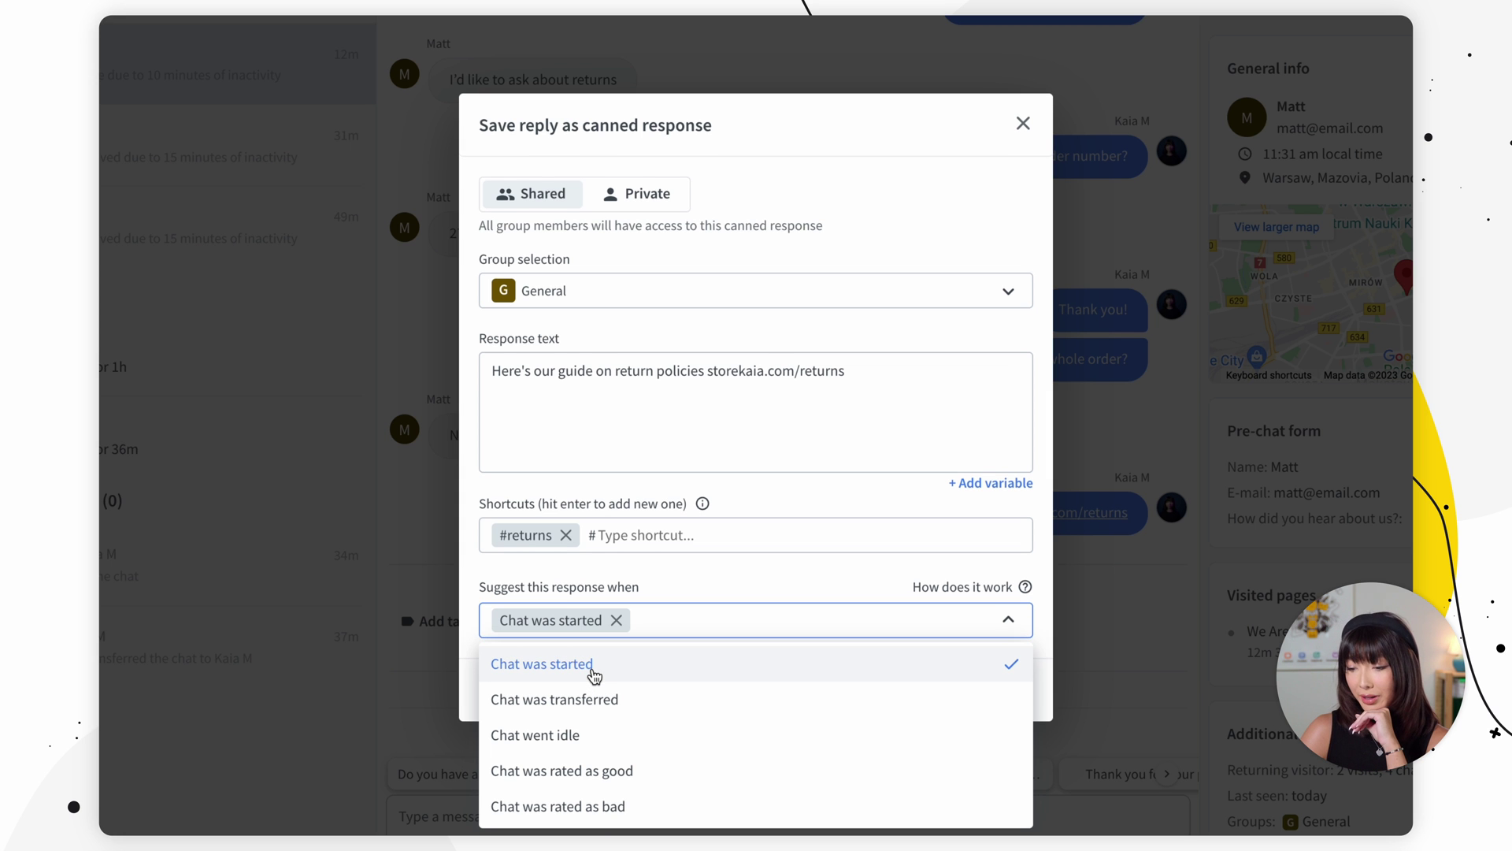
click(764, 608)
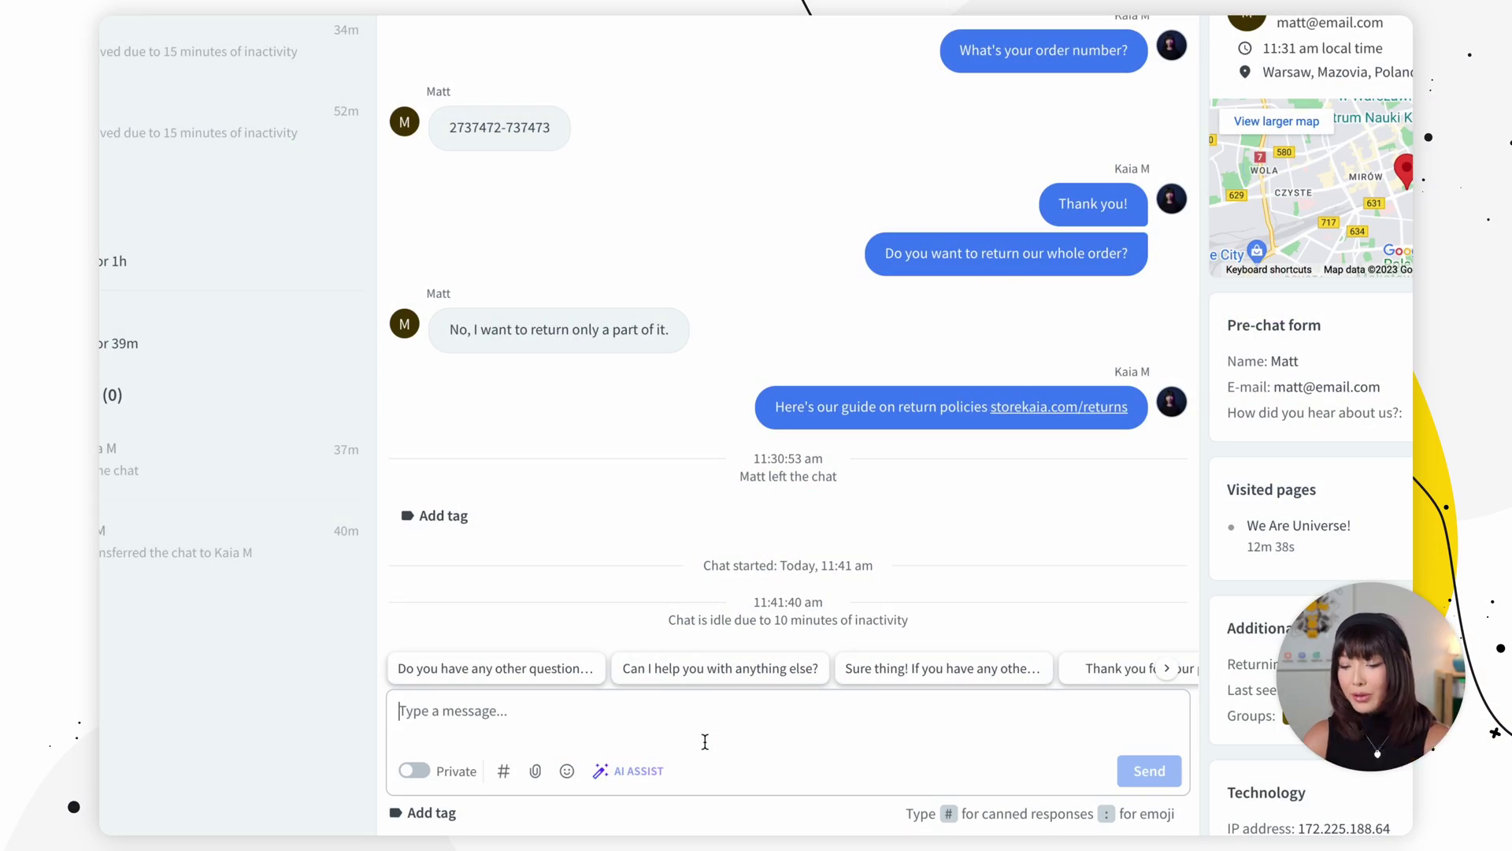
Step: Check the # canned responses list, remove the stray #, then bring the list up via the # button
text(#)
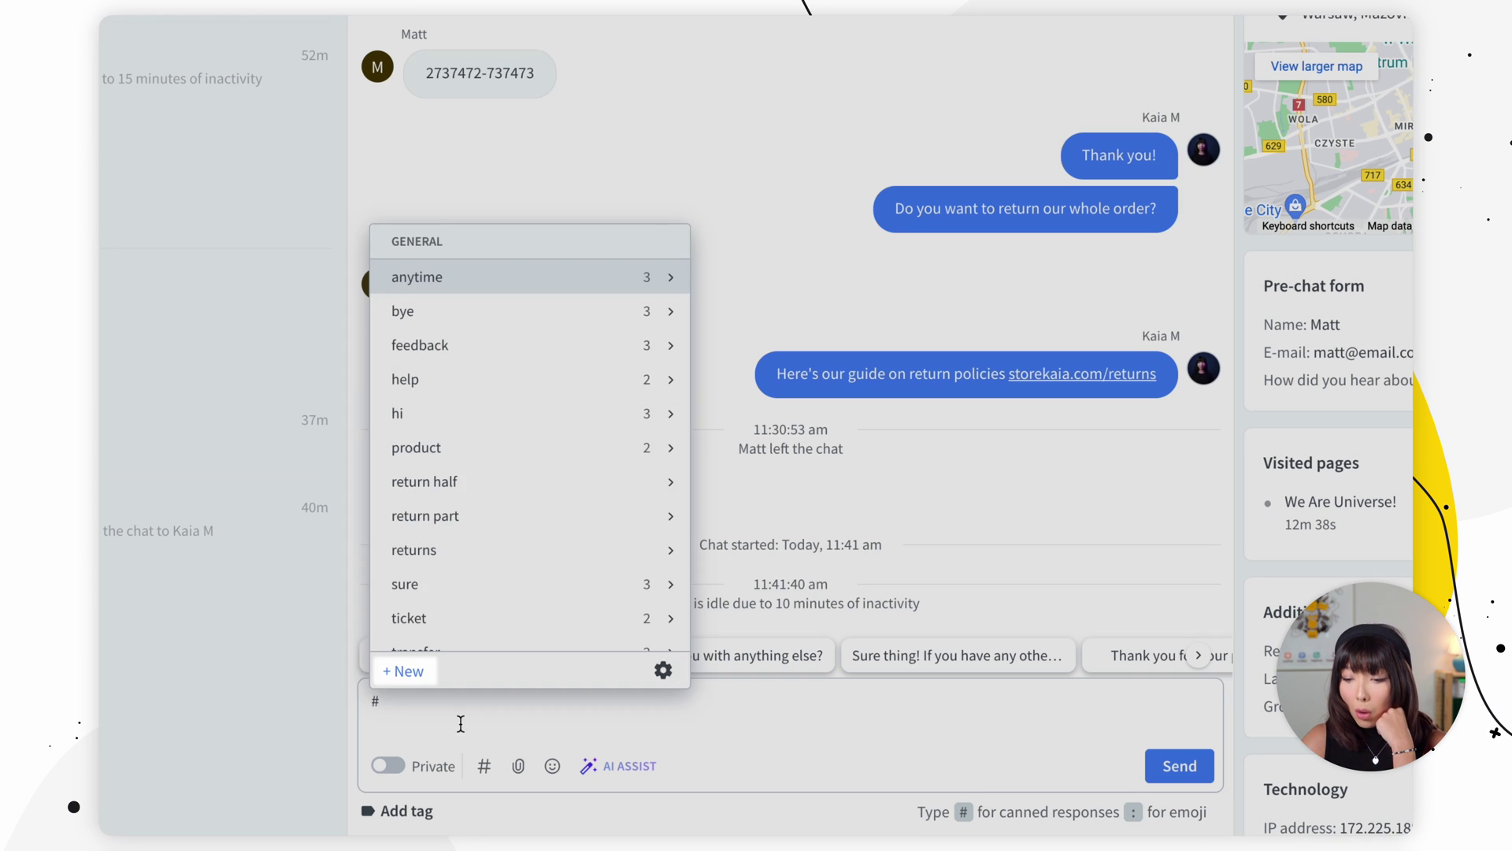
click(461, 723)
key(BackSpace)
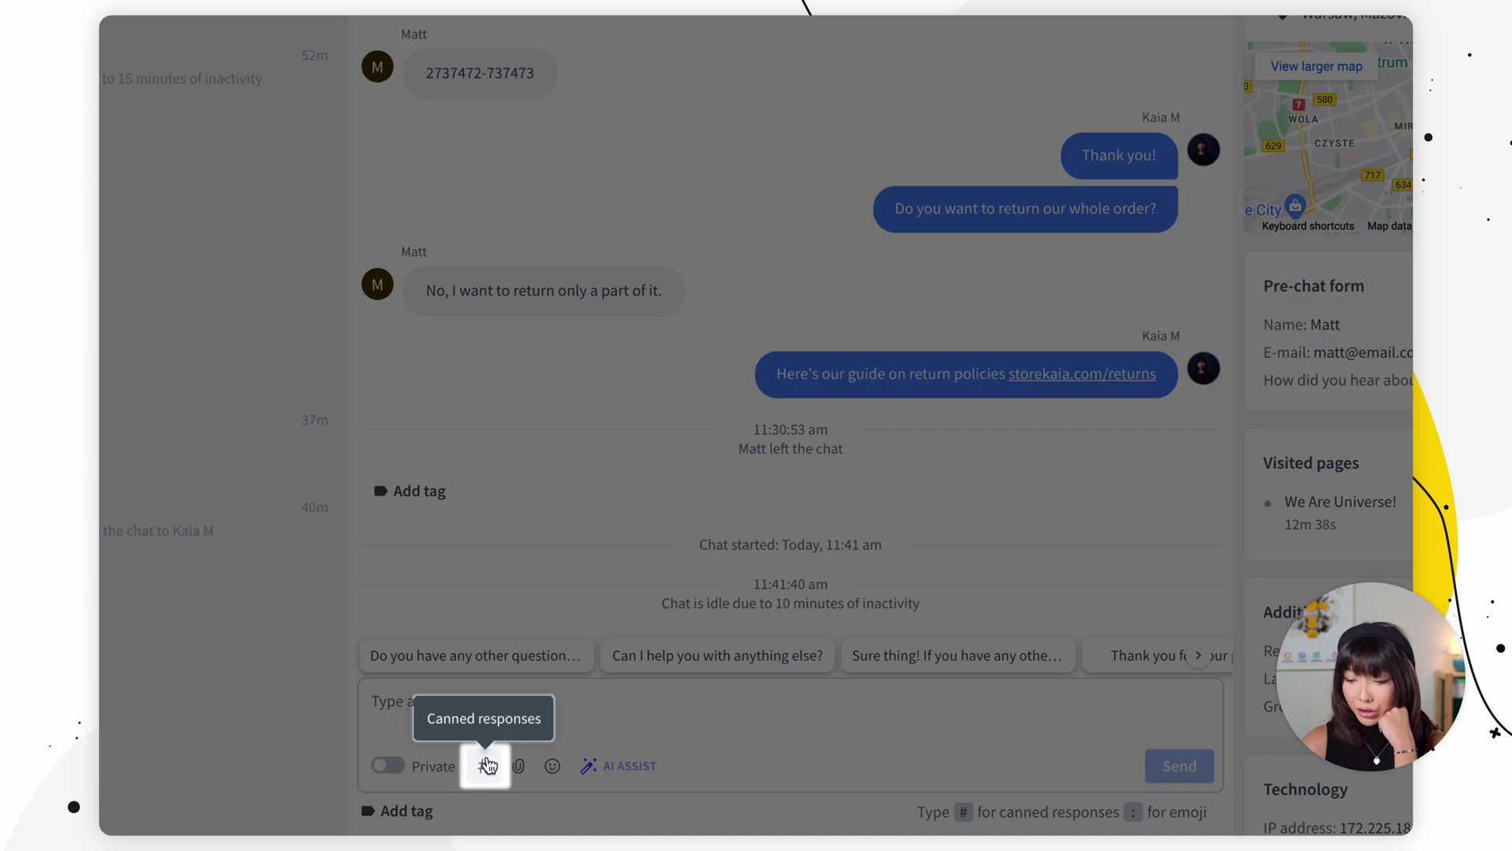
click(486, 766)
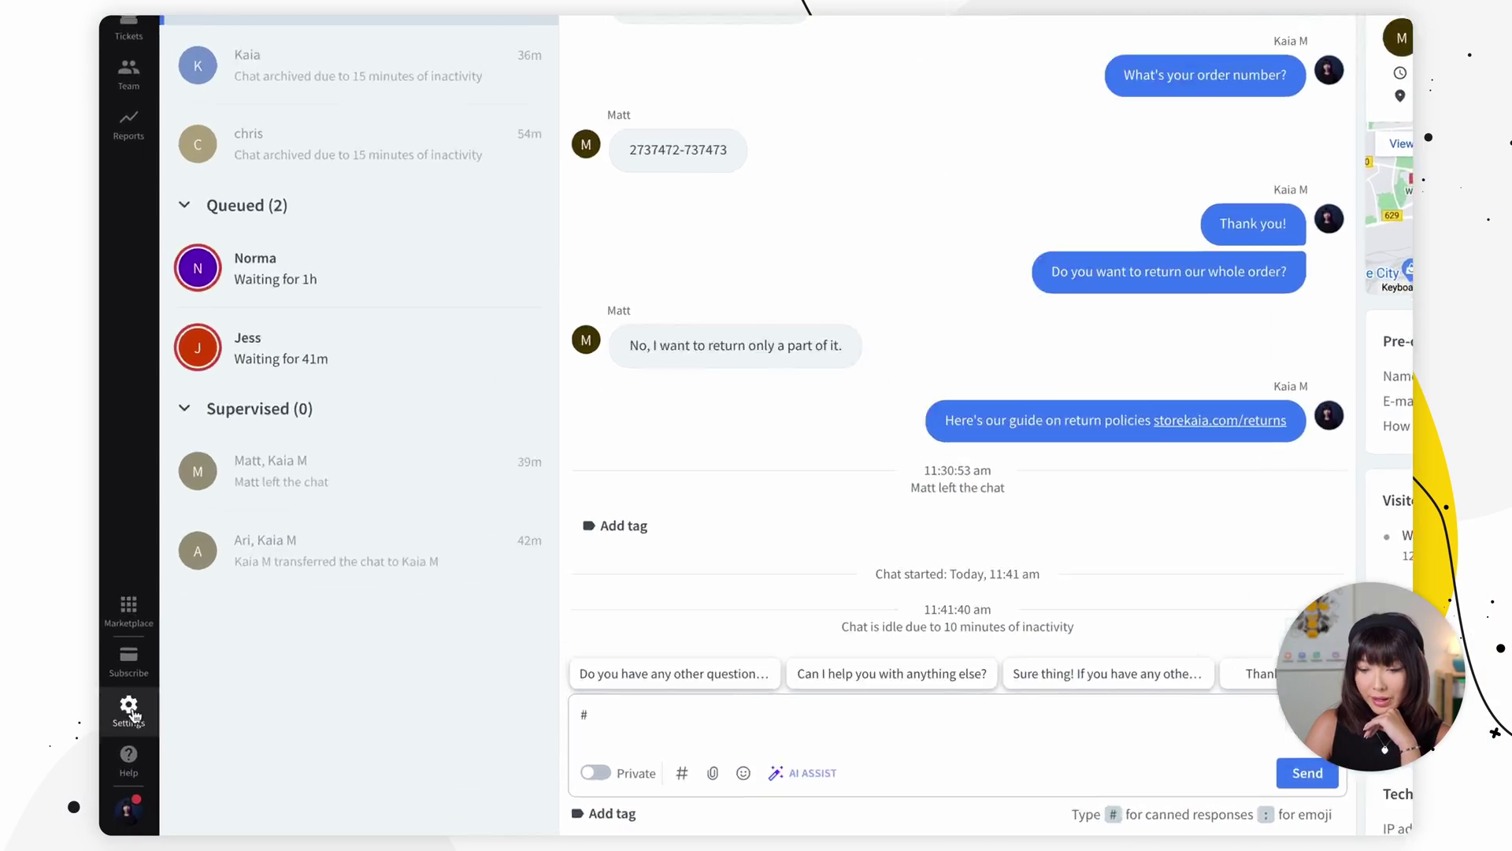
Step: Open Settings > Canned responses > Response list and try the New canned response dialog
click(128, 701)
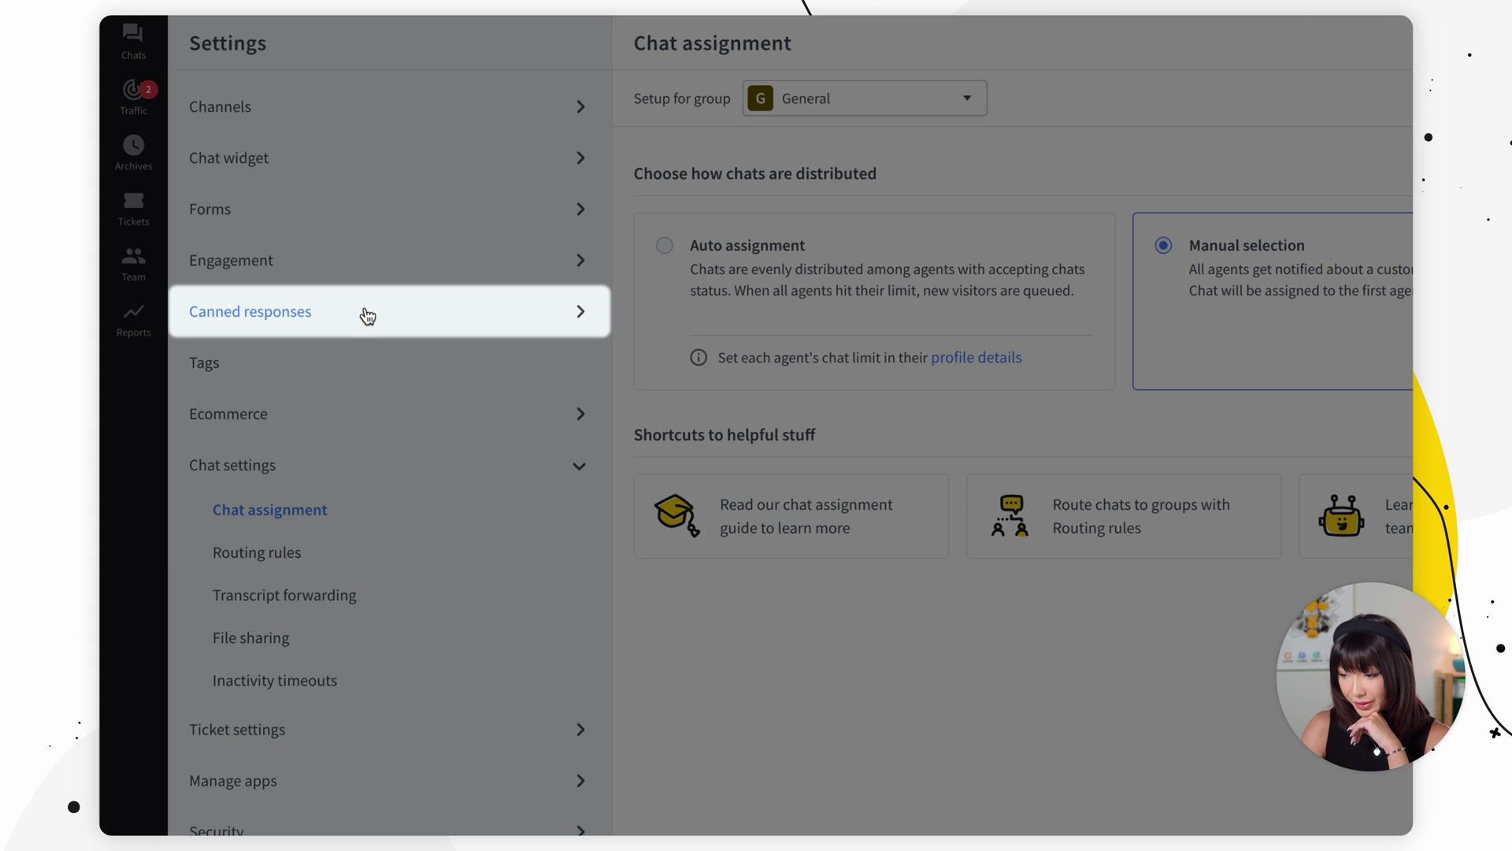
click(367, 316)
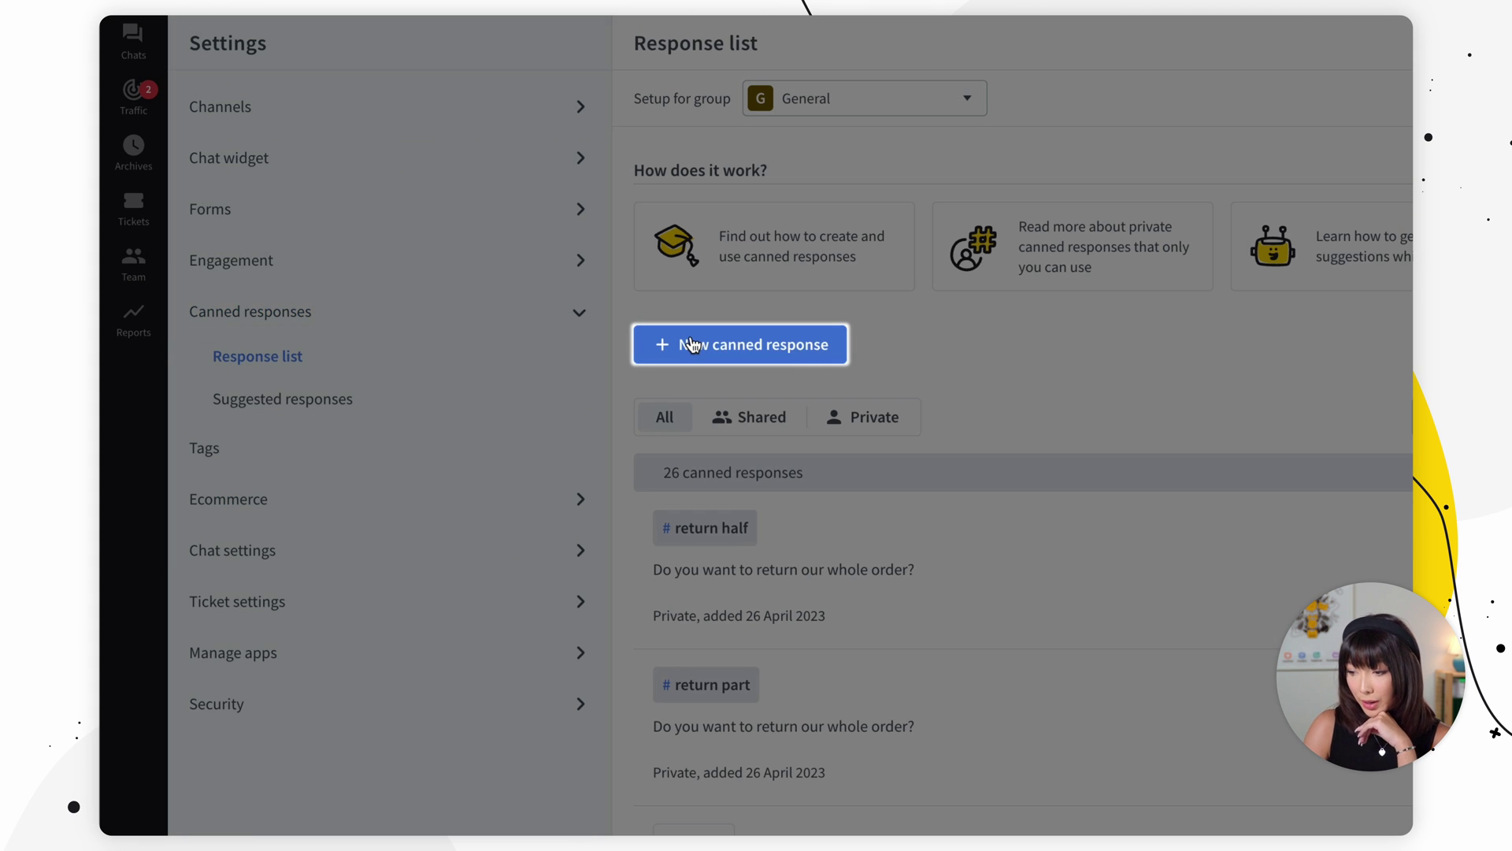
click(691, 344)
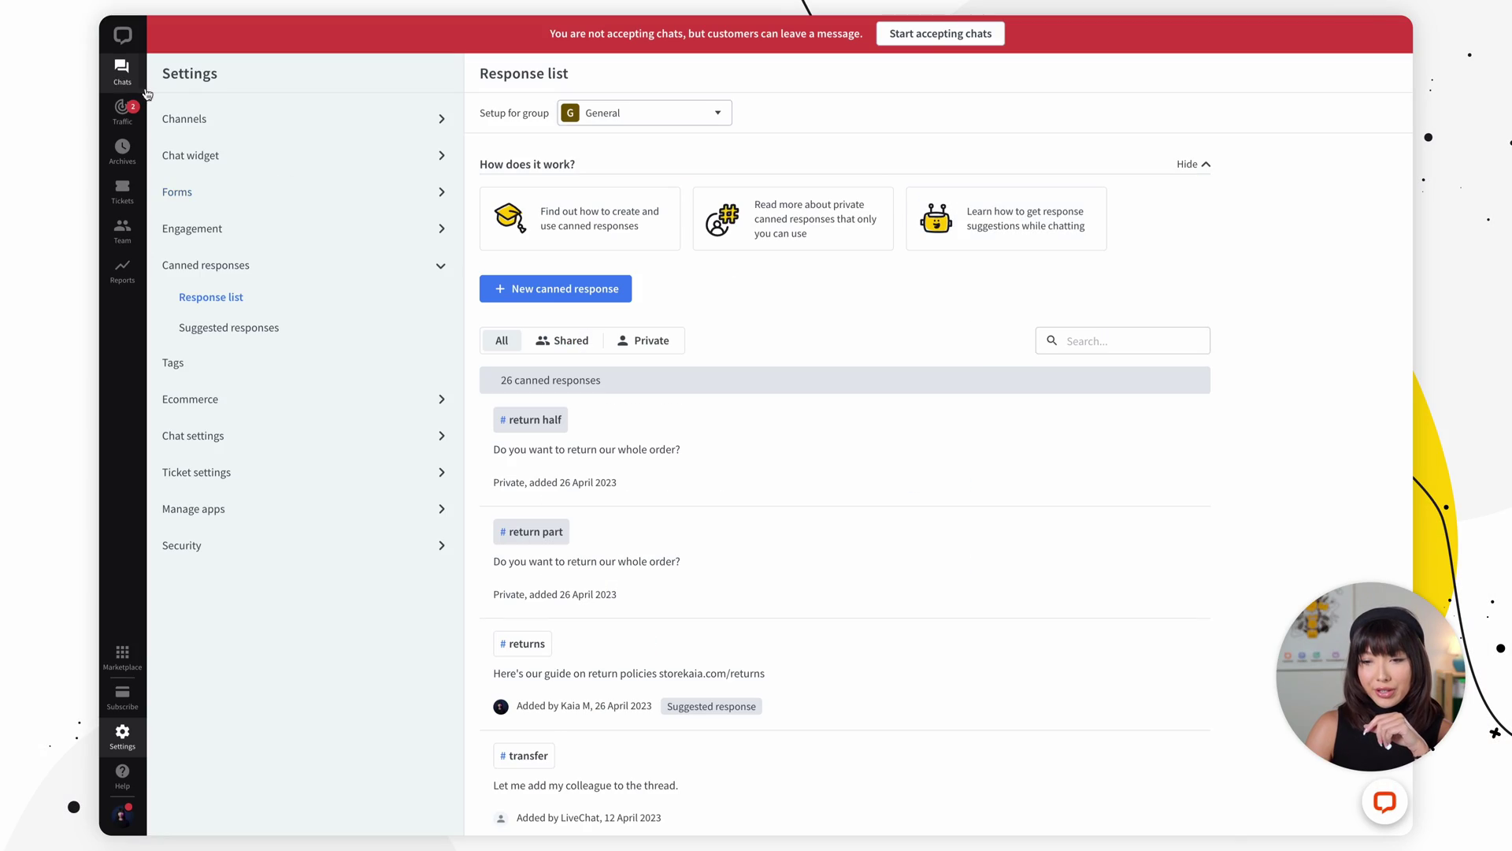
Step: Choose Transfer to… for the current chat and select the available agent
click(120, 72)
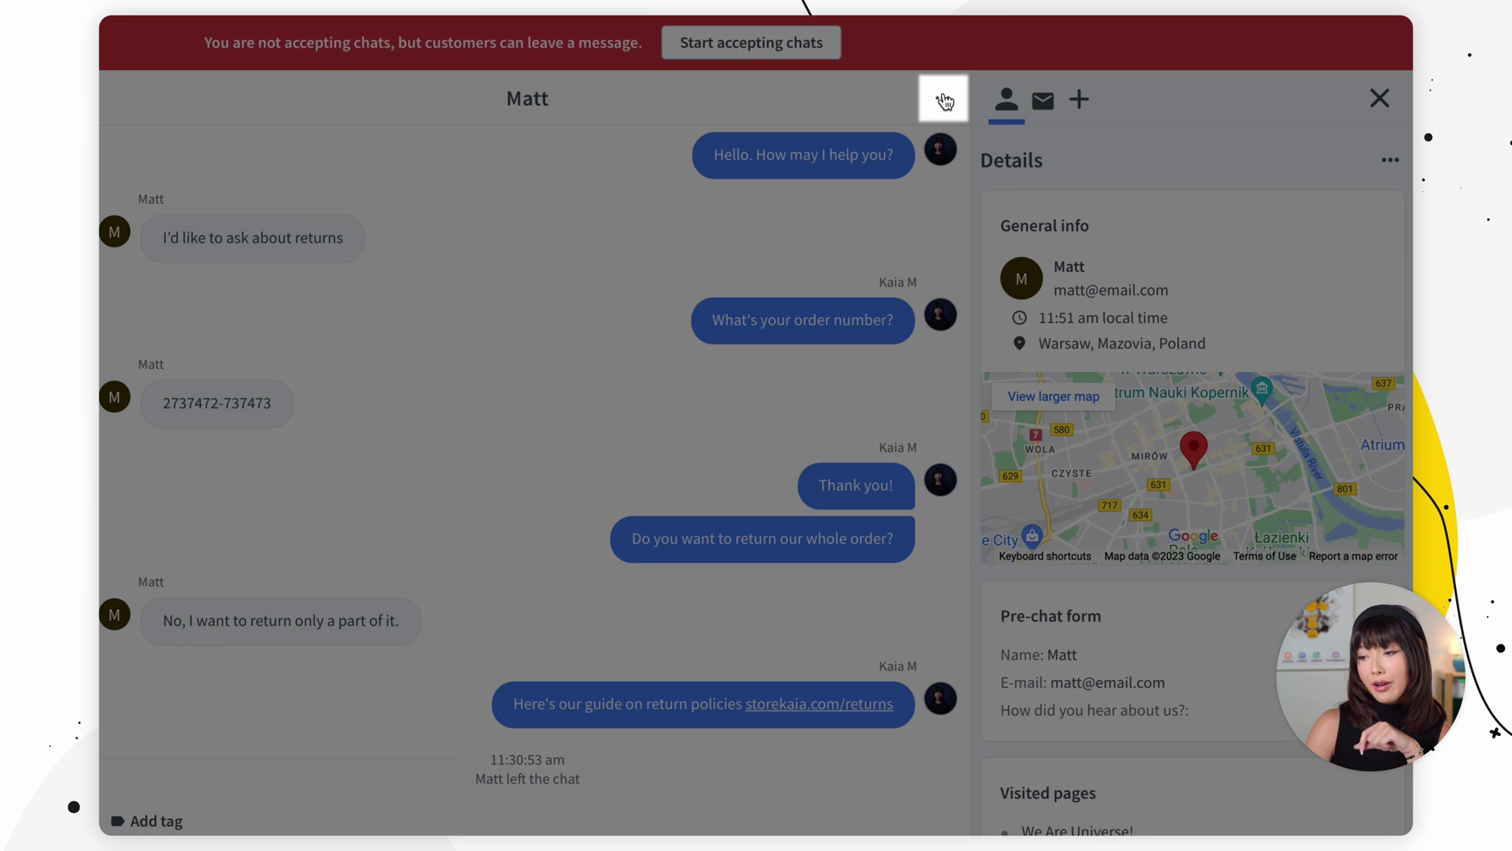
click(944, 101)
click(921, 145)
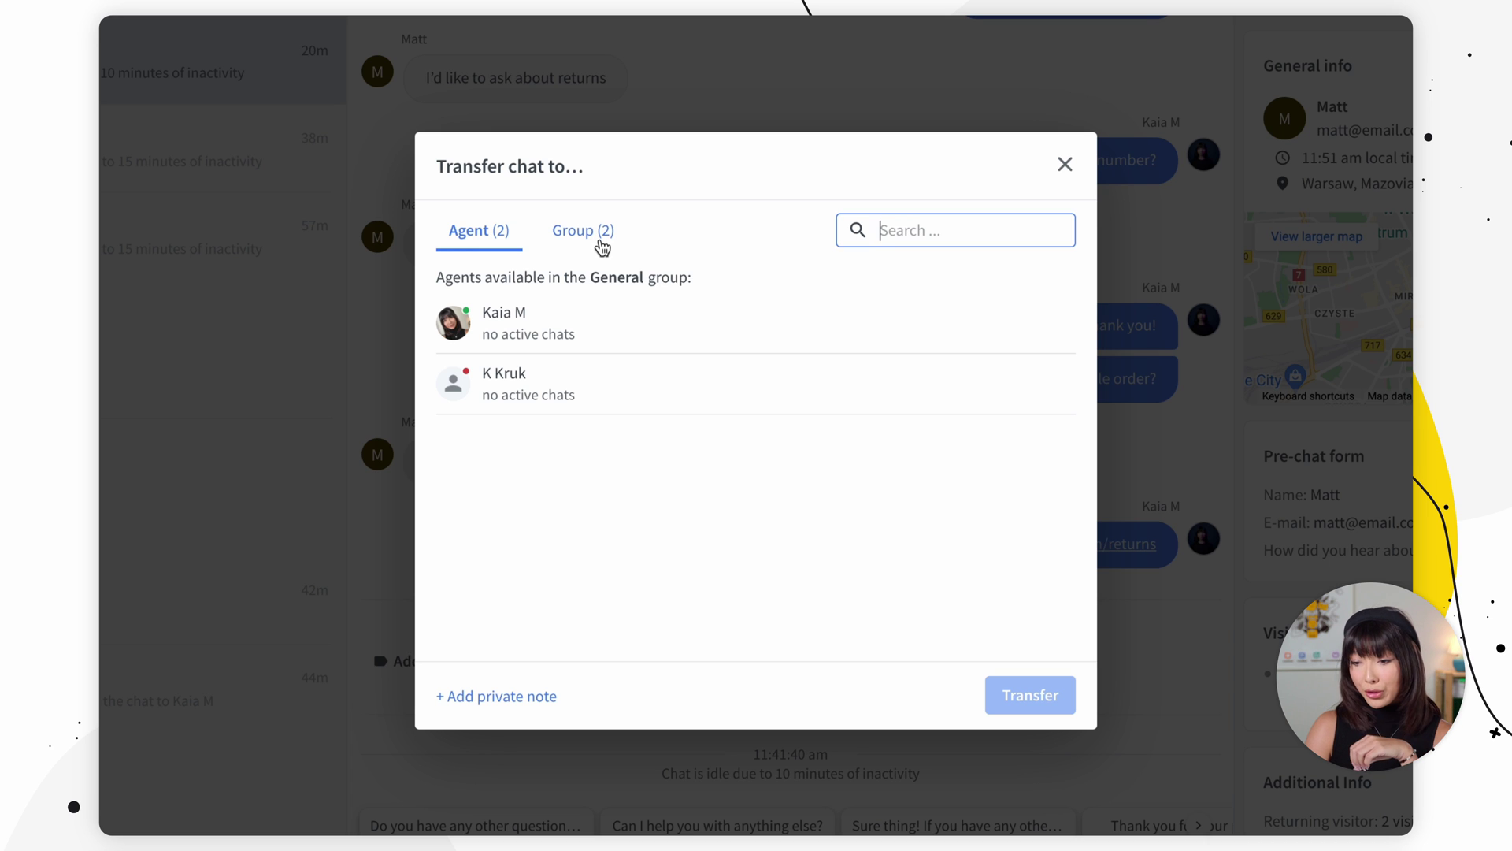
click(568, 315)
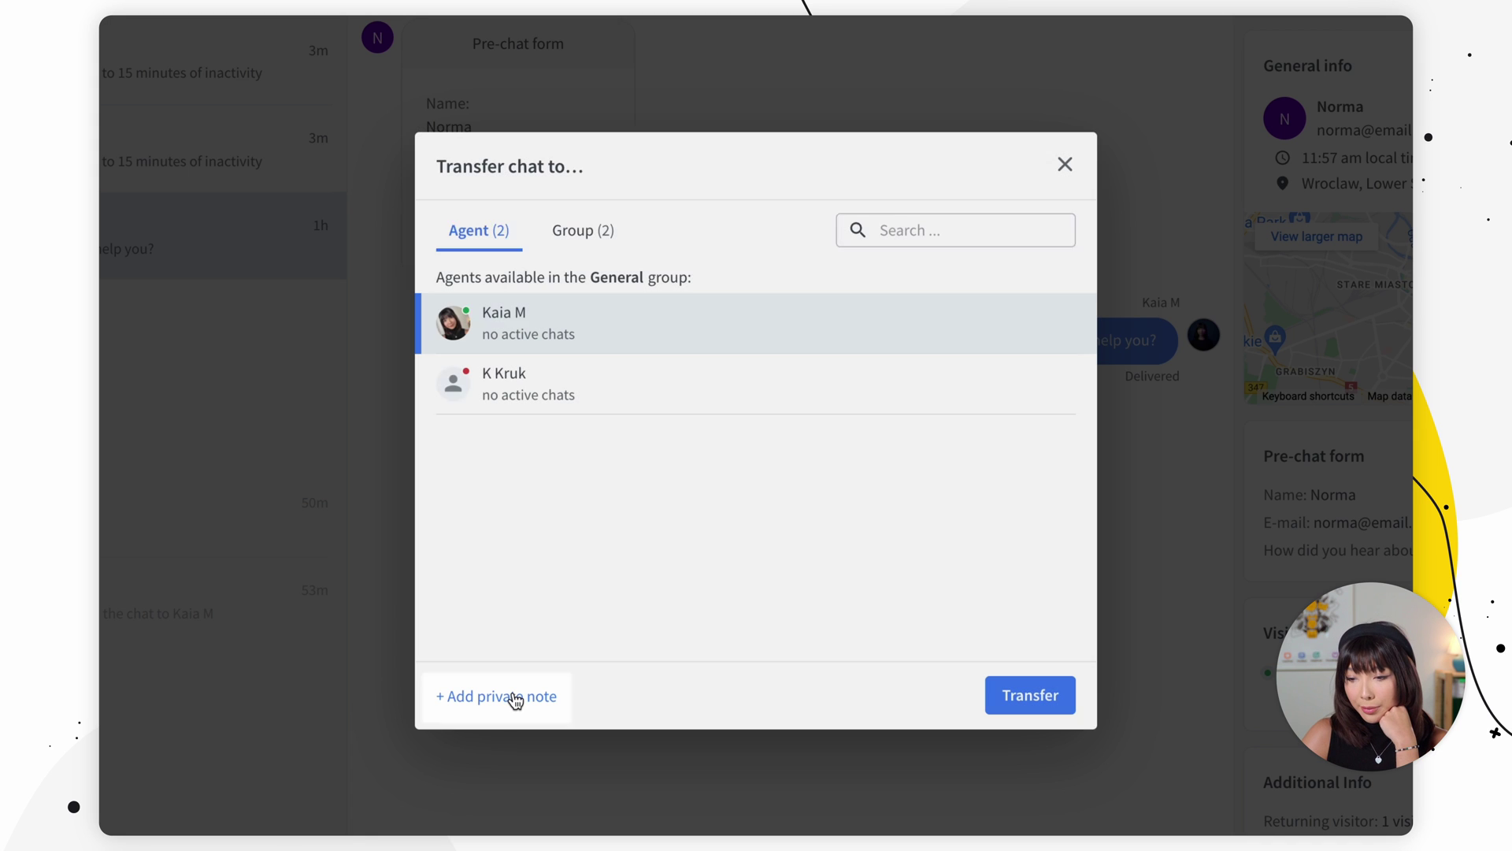
Step: Attach the private note 'Please take care of this customer' and complete the transfer
click(515, 697)
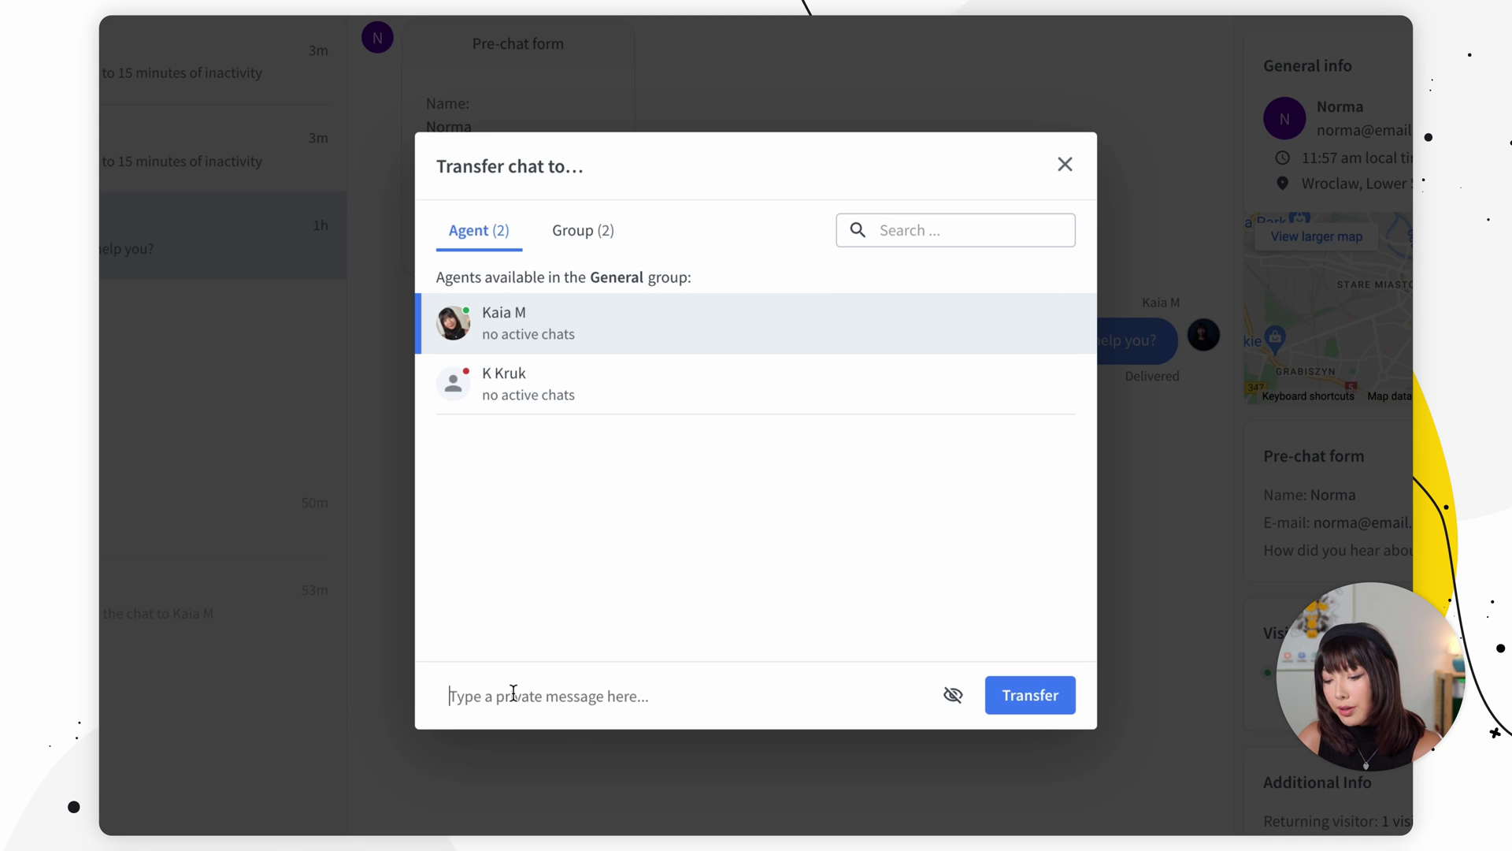
text(p)
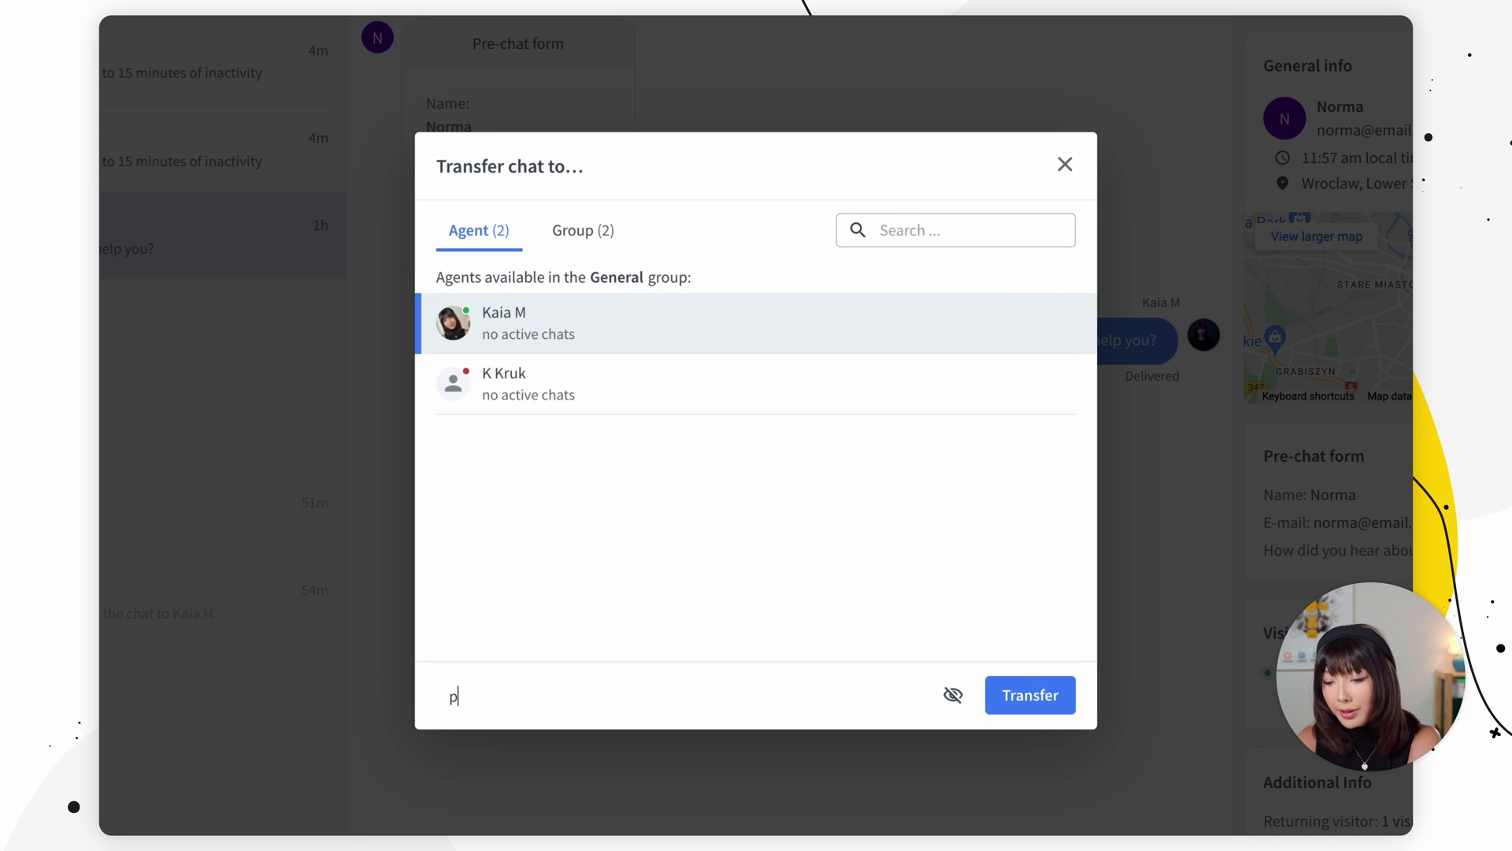
text(LE)
key(BackSpace)
key(BackSpace)
key(BackSpace)
text(P)
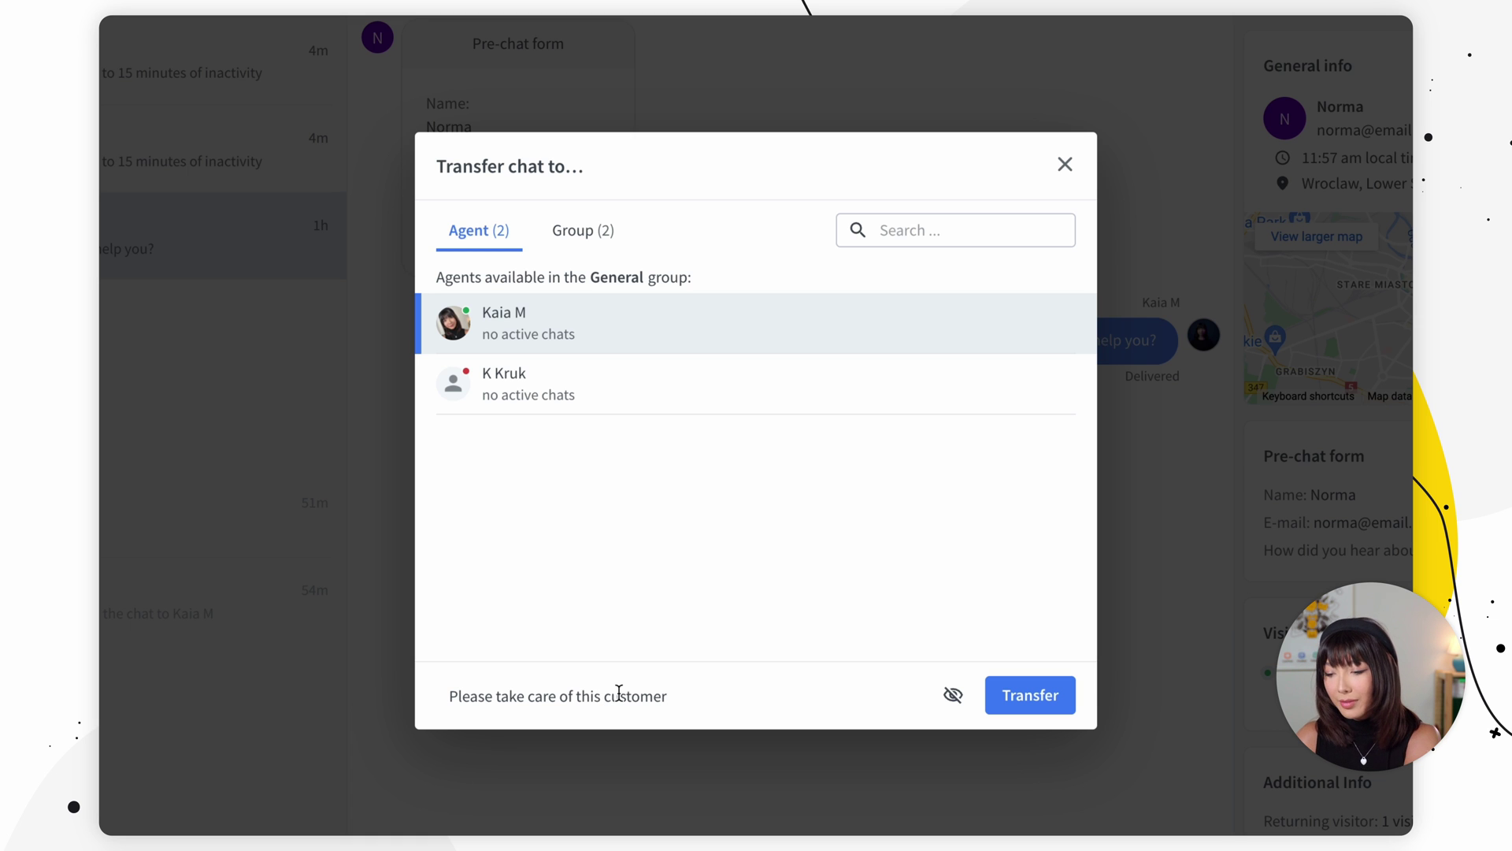
click(1037, 707)
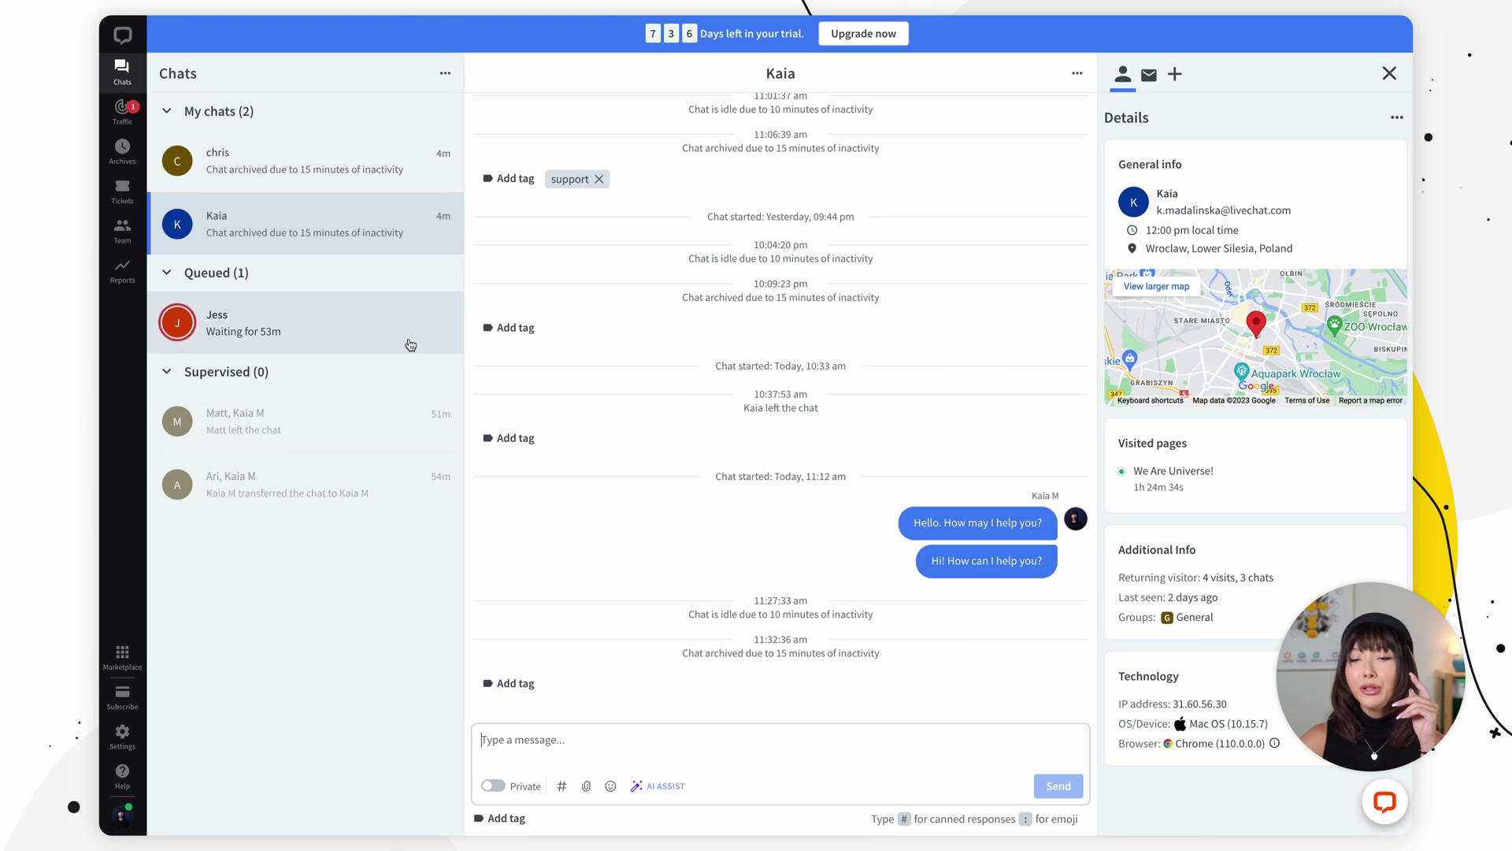
Step: Open the closed LC University conversation and switch the message box to Private
click(119, 118)
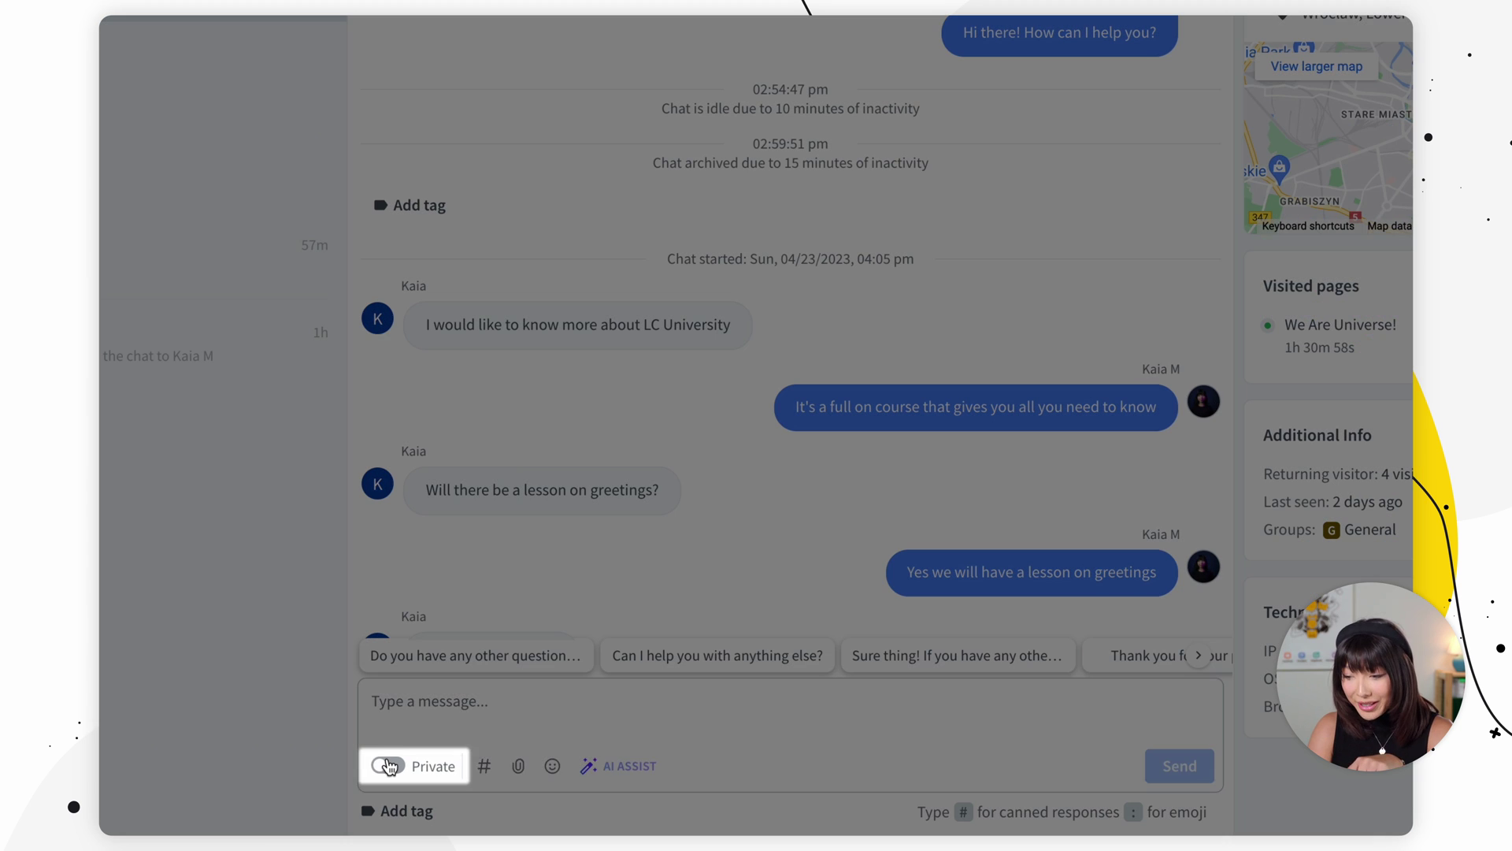
click(493, 785)
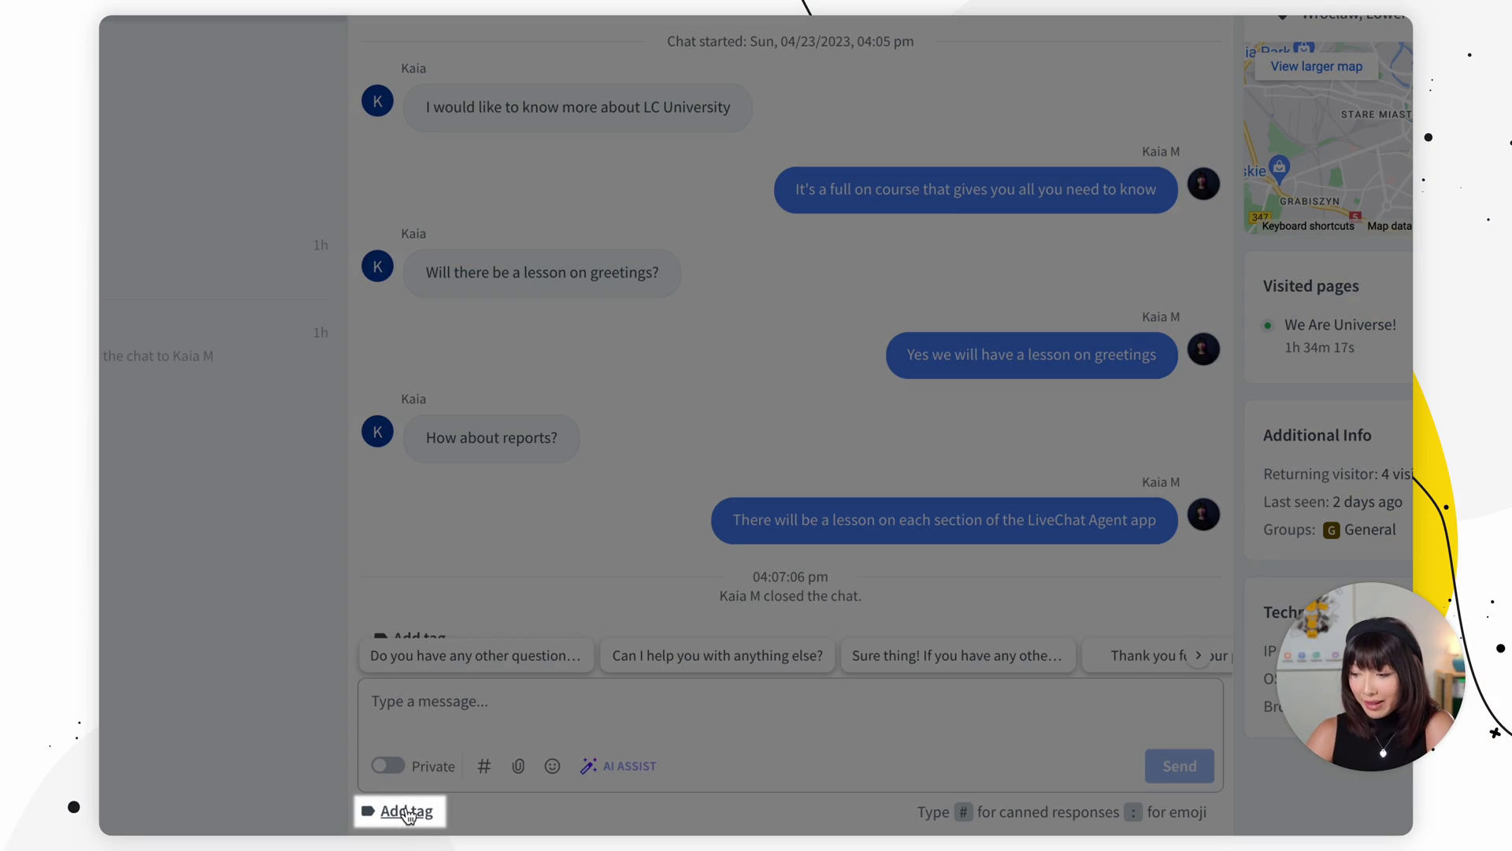
Step: Tag the closed LC University chat with 'support'
click(408, 813)
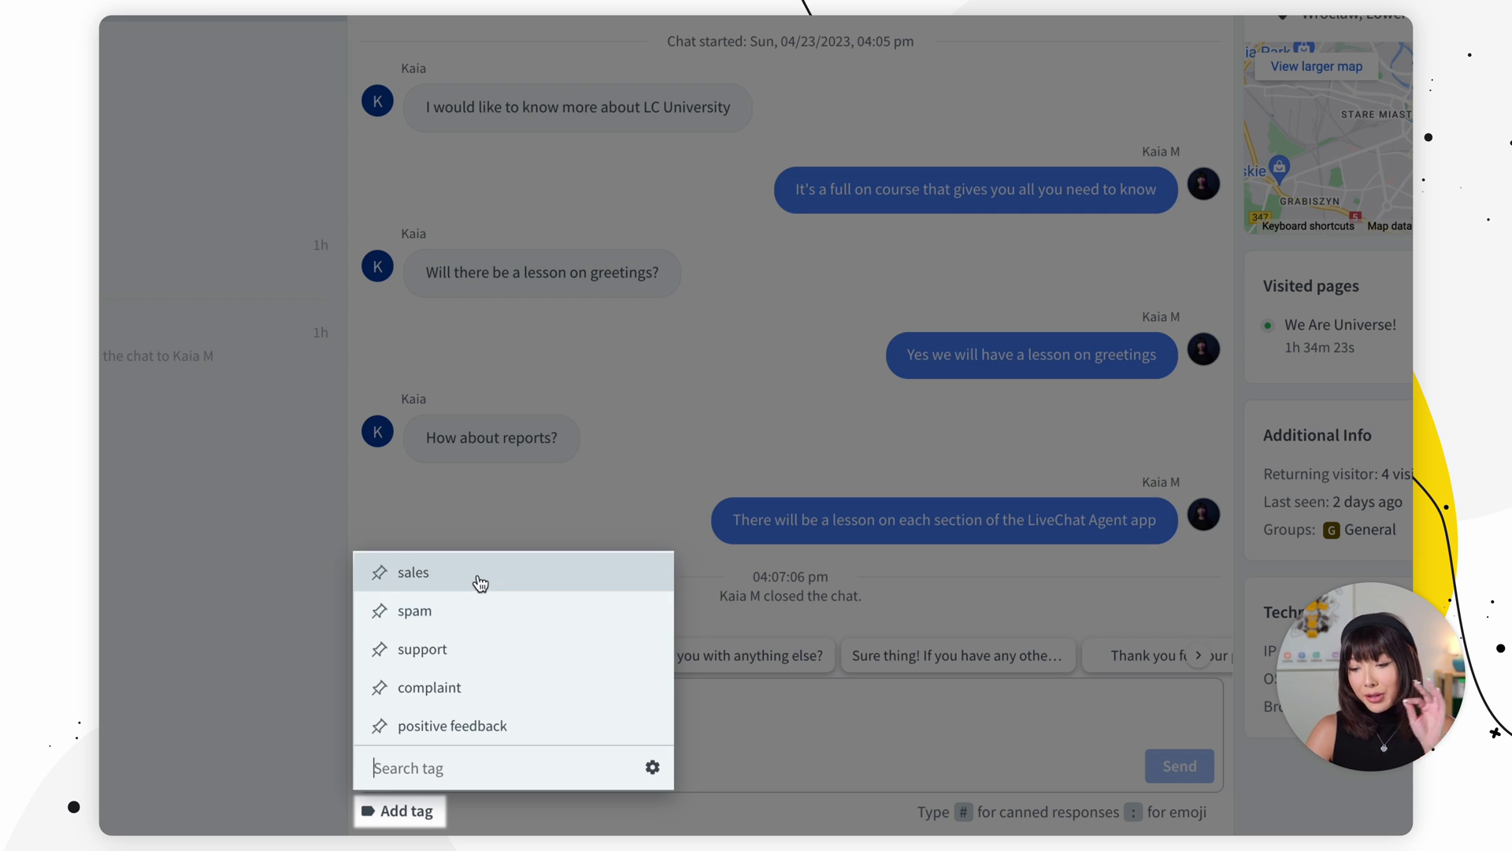
click(478, 660)
click(490, 494)
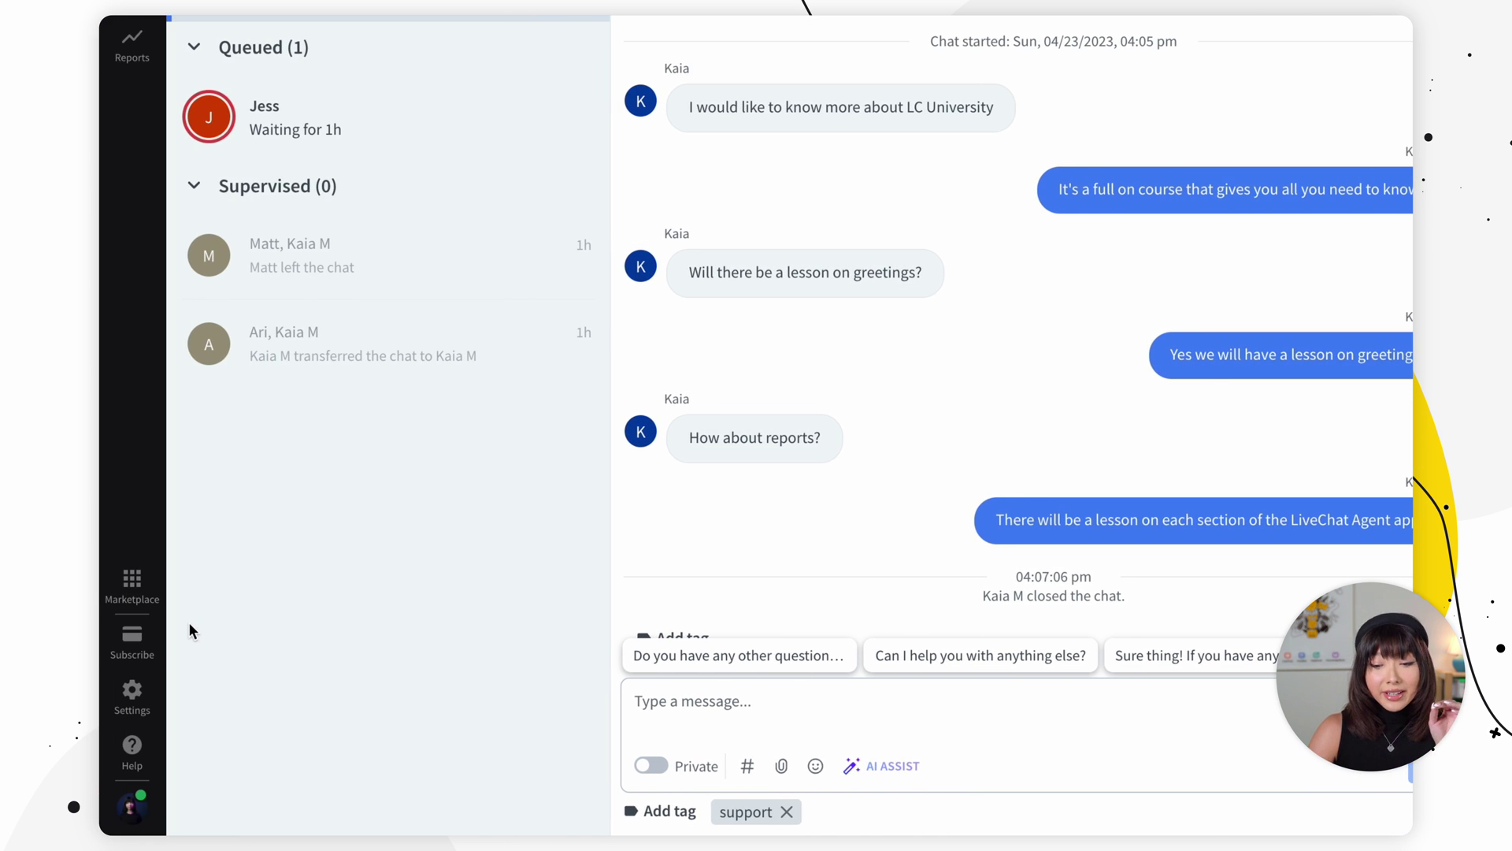
click(131, 696)
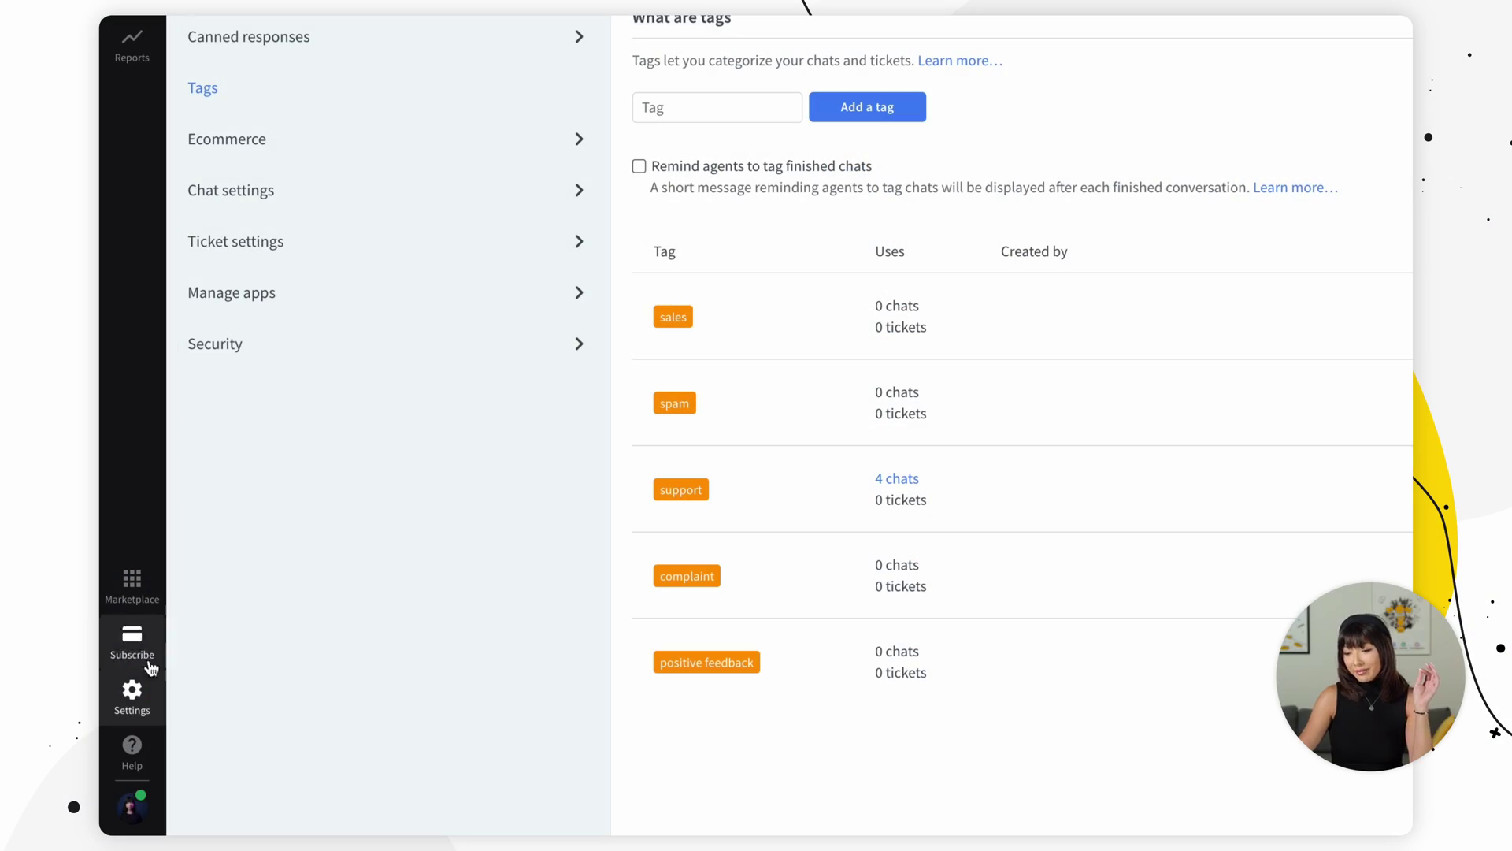
click(147, 689)
scroll(256, 270, up, 2)
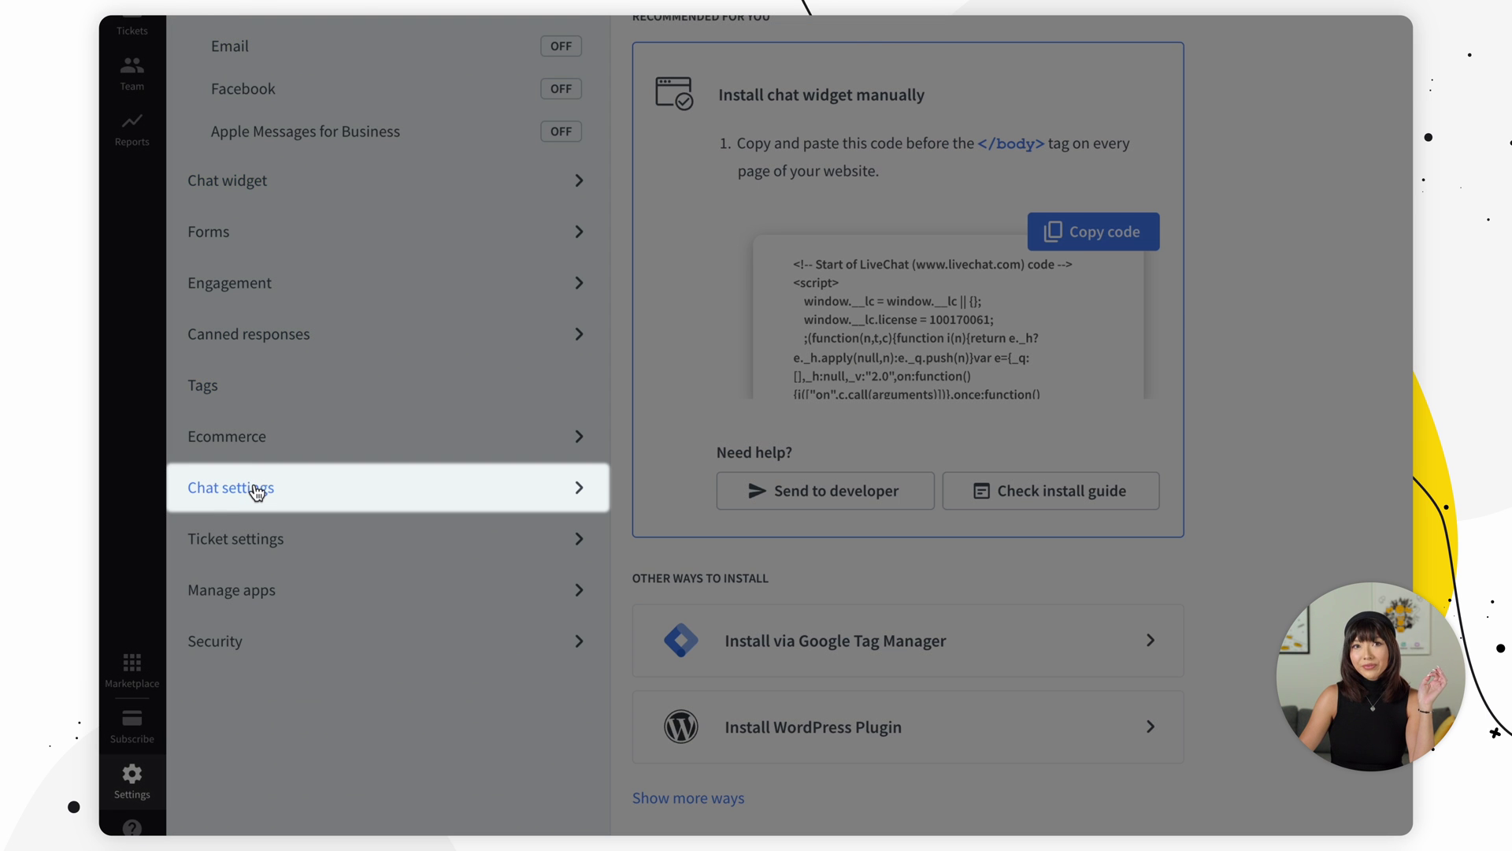
click(257, 488)
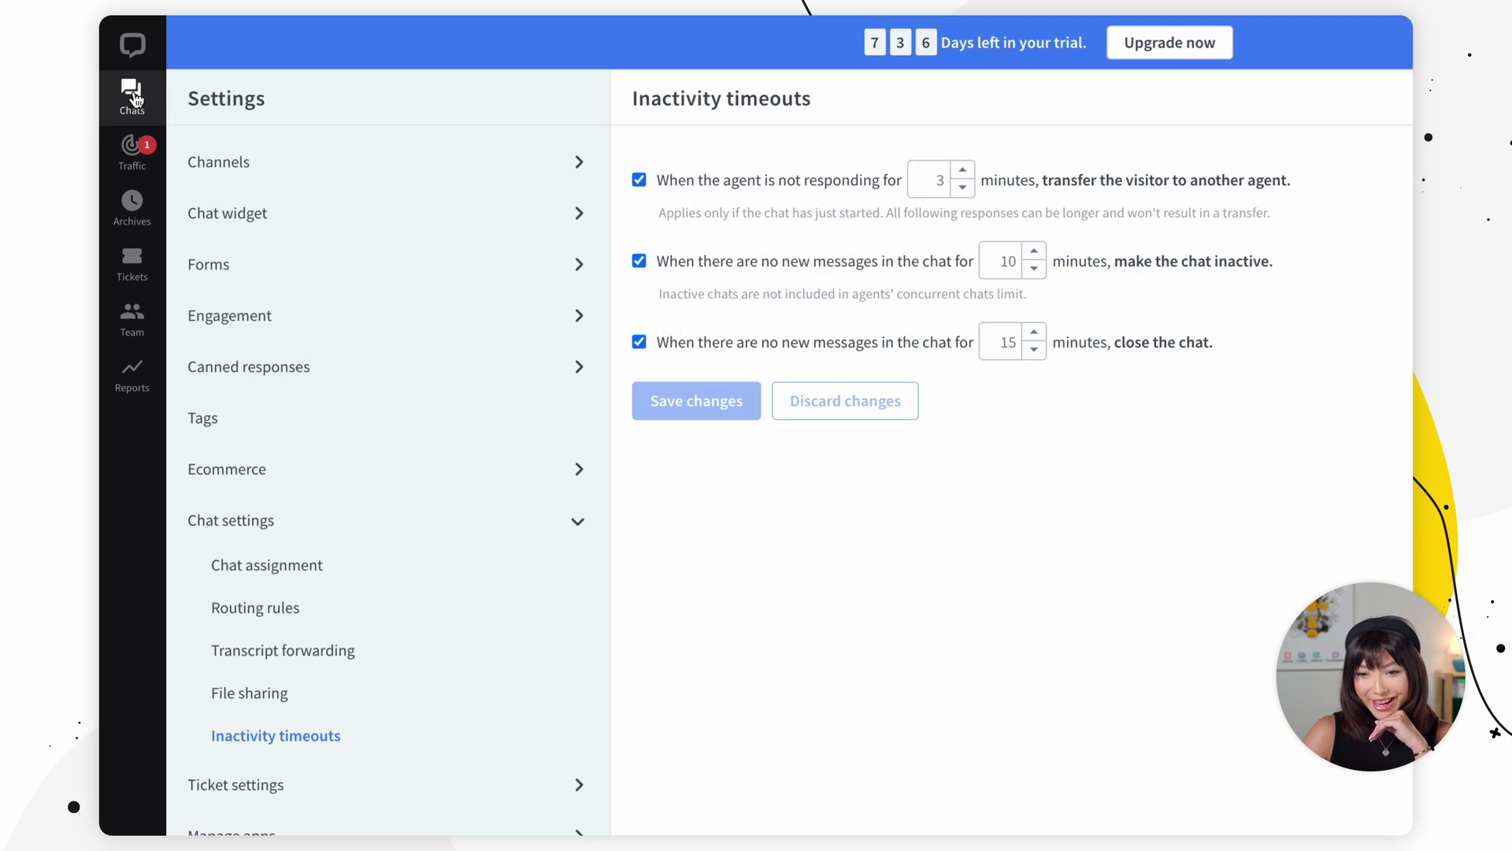
click(134, 95)
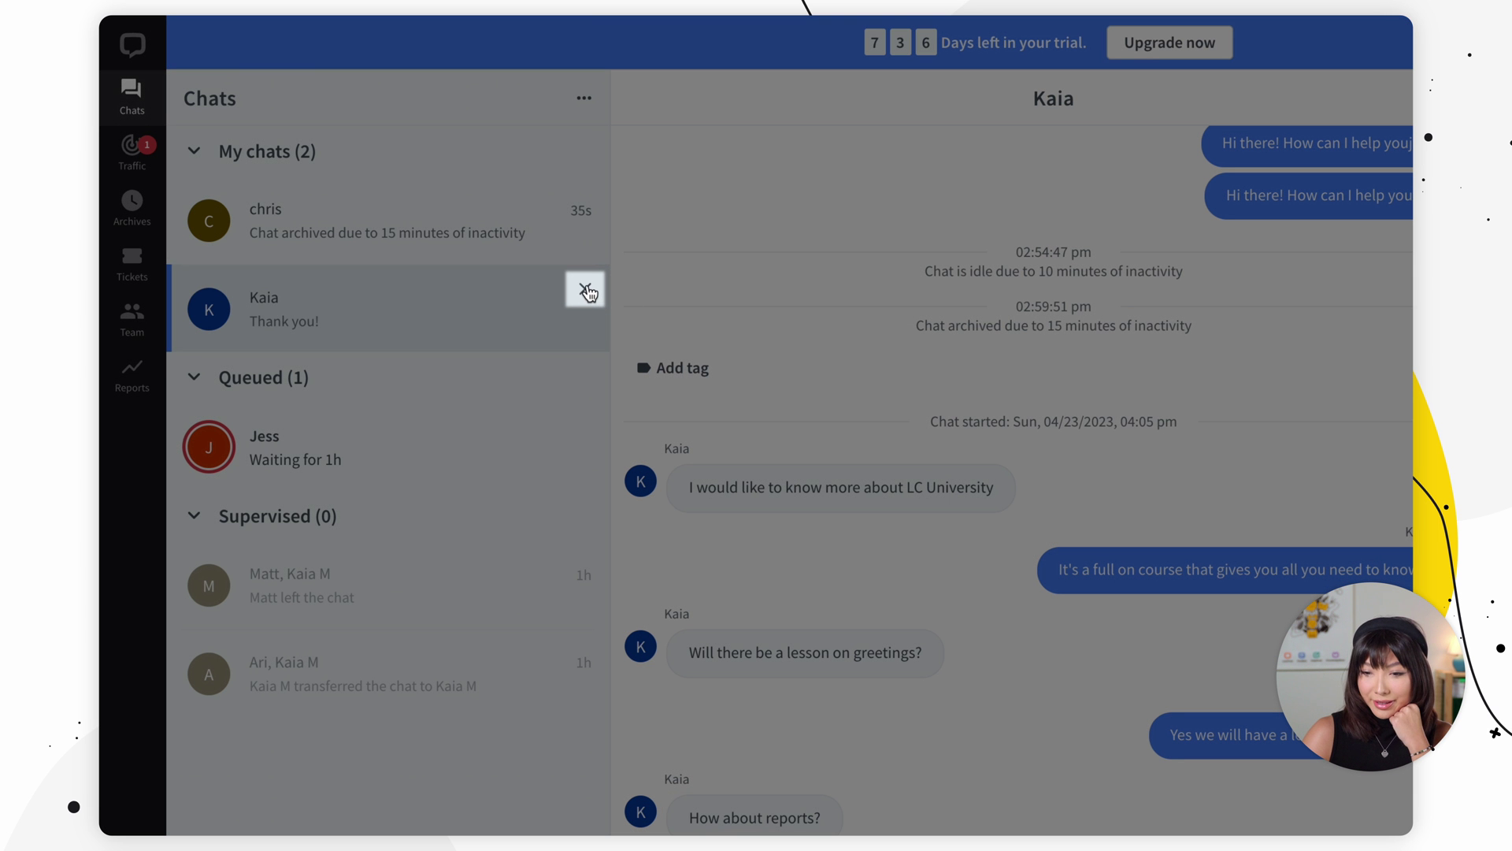
Step: Begin closing and archiving the LC University chat from My chats
click(586, 290)
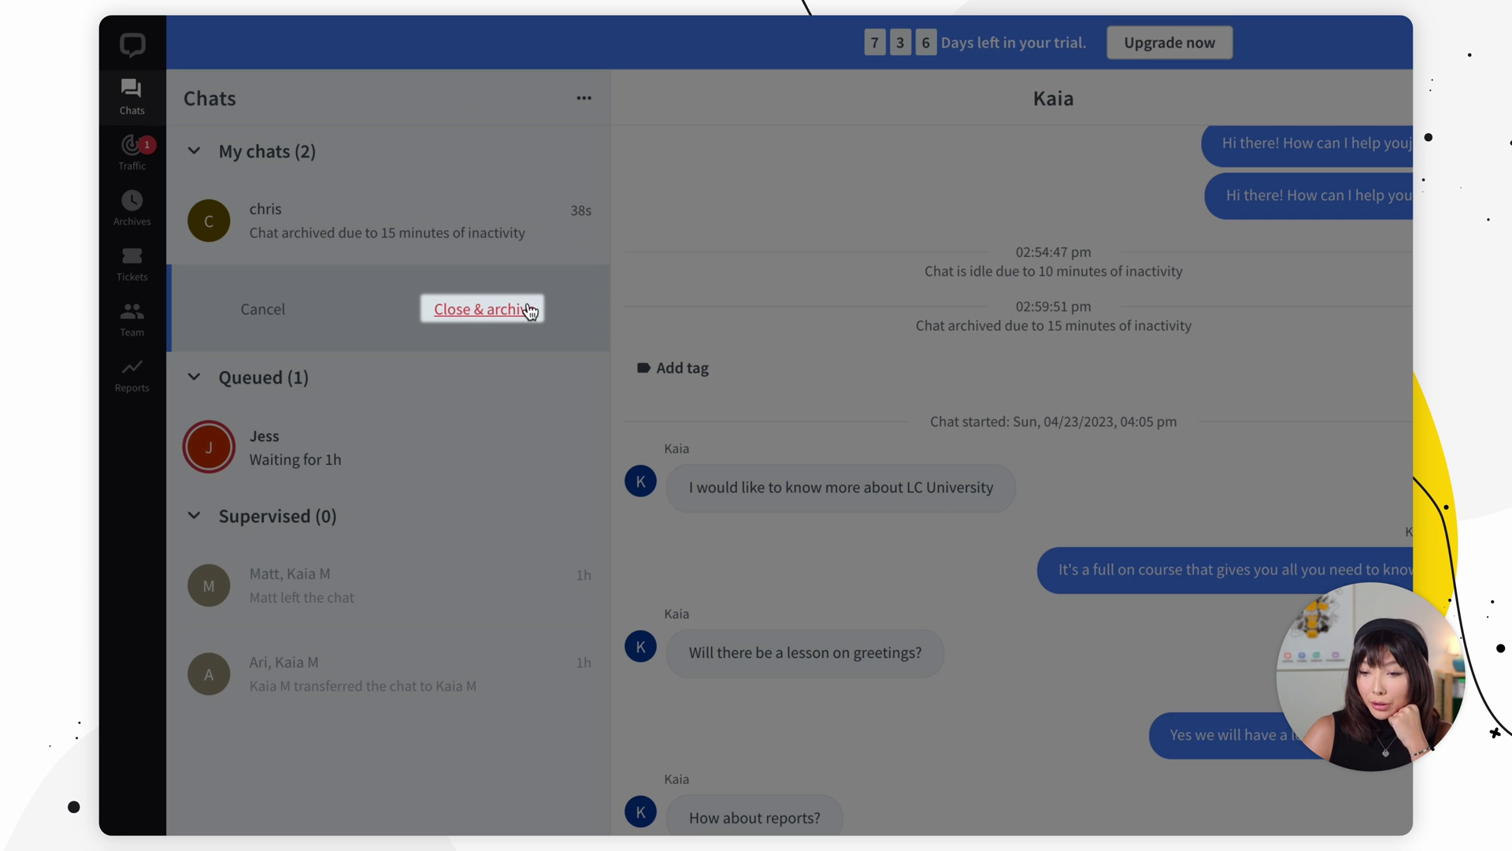